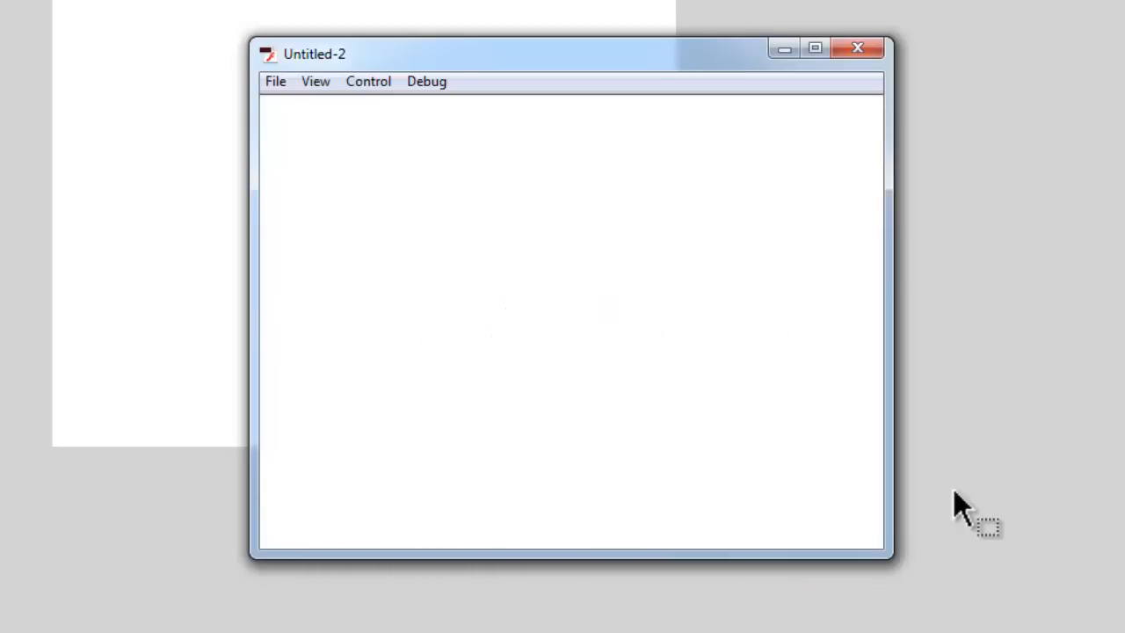
Step: Close the running movie preview and create a new ActionScript 3.0 document with a 550 x 400 px stage at 24 fps
left_click(869, 52)
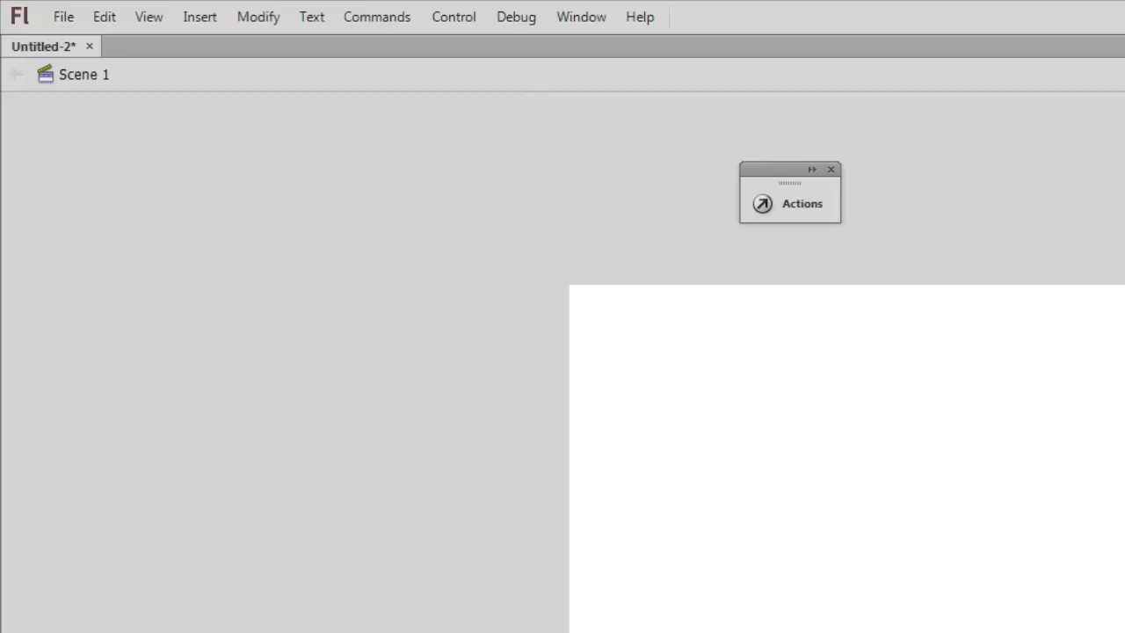
left_click(55, 18)
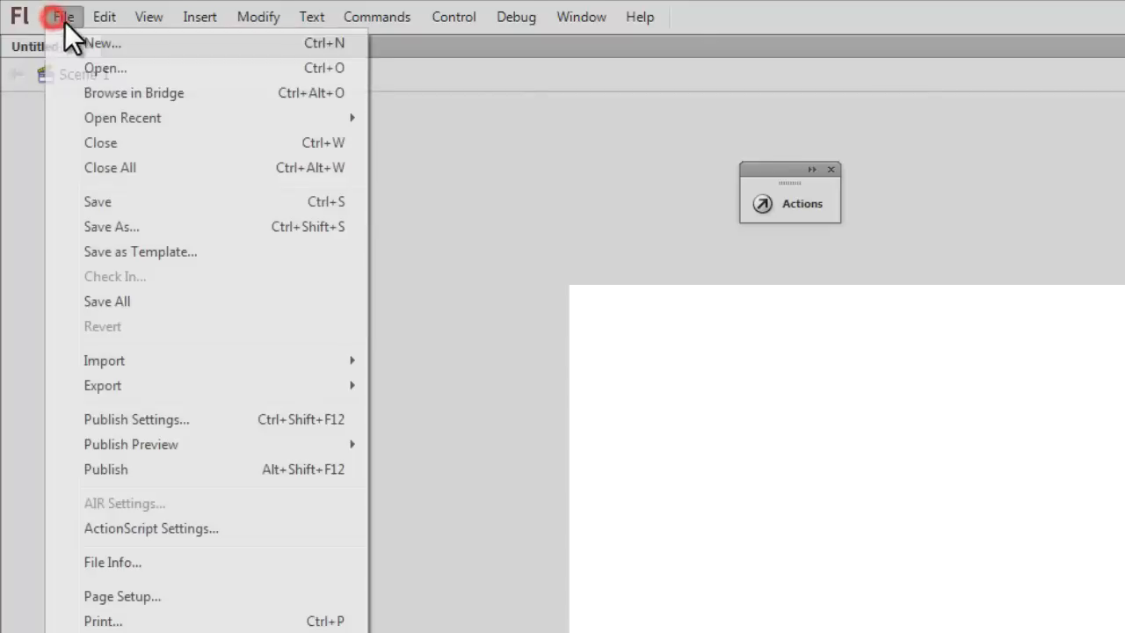
left_click(97, 43)
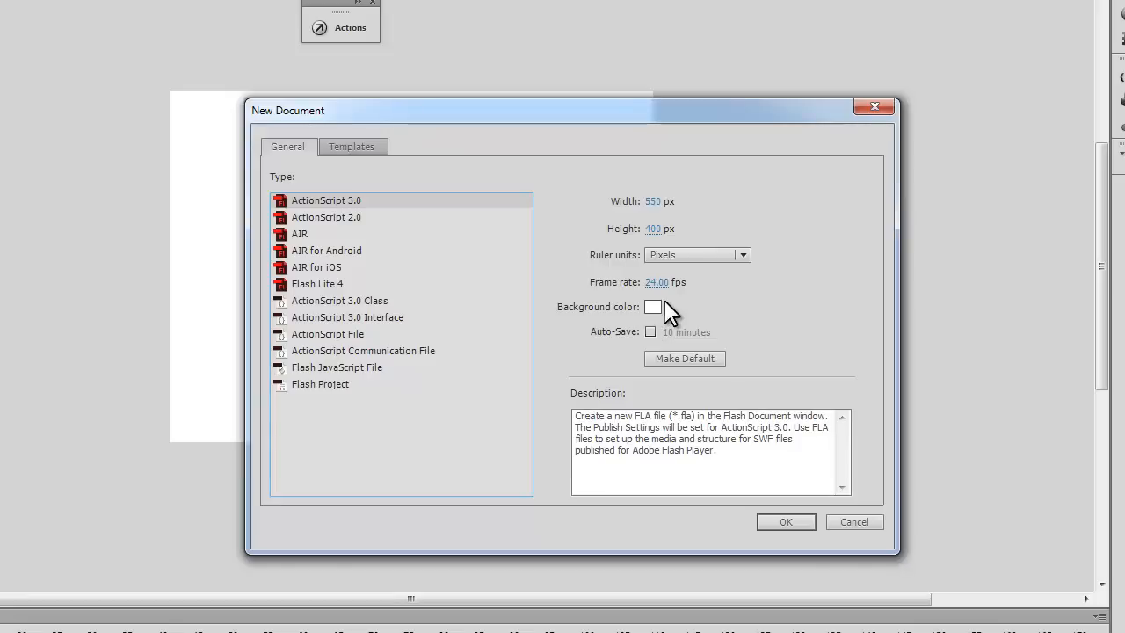
left_click(773, 522)
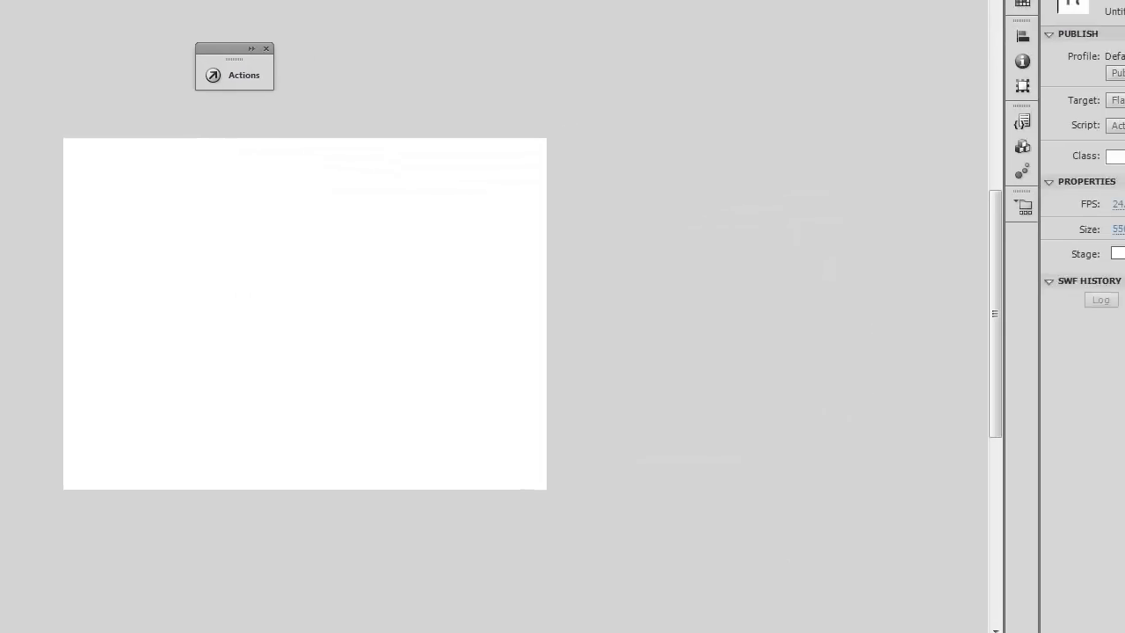
Step: Add static text reading "Adobe" on the pasteboard to the left of the white stage
left_click(1114, 188)
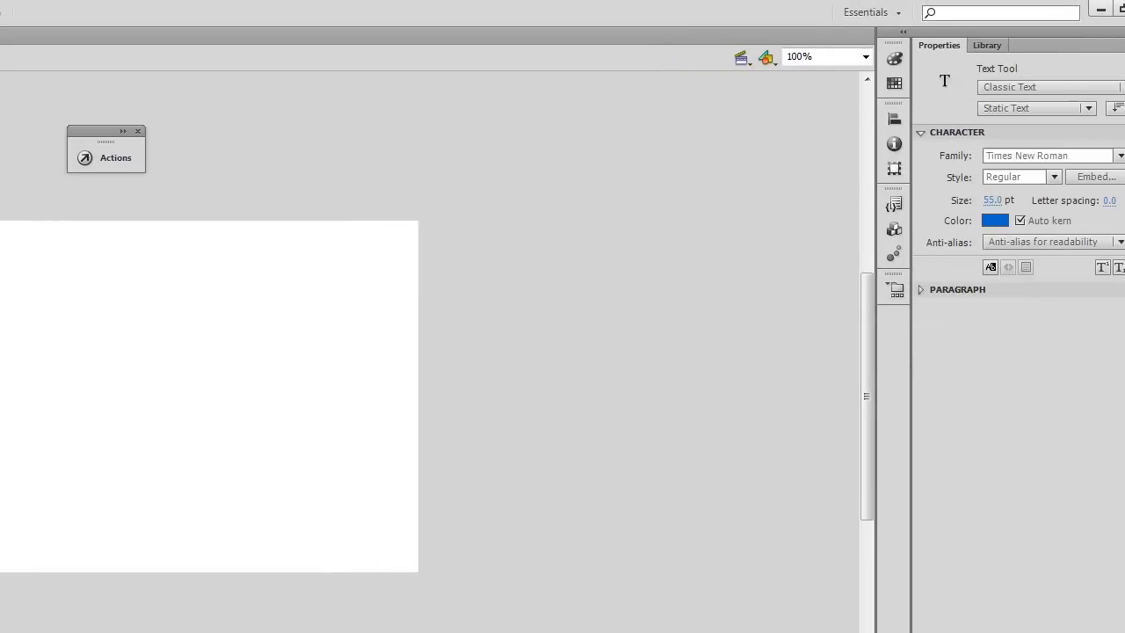
left_click(77, 389)
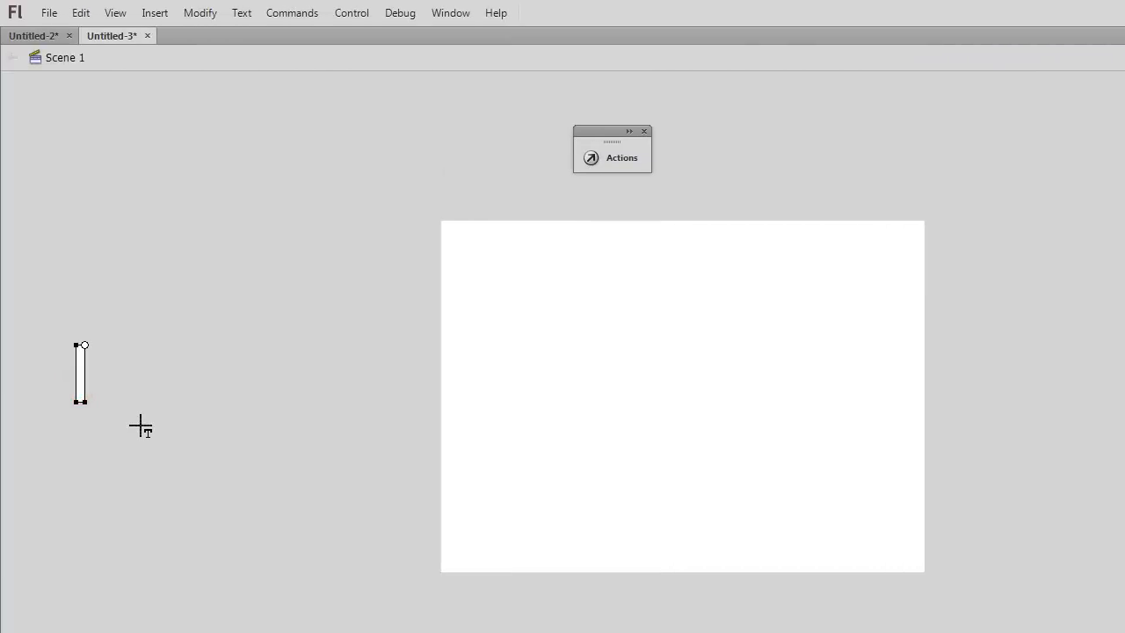
type("Adobe")
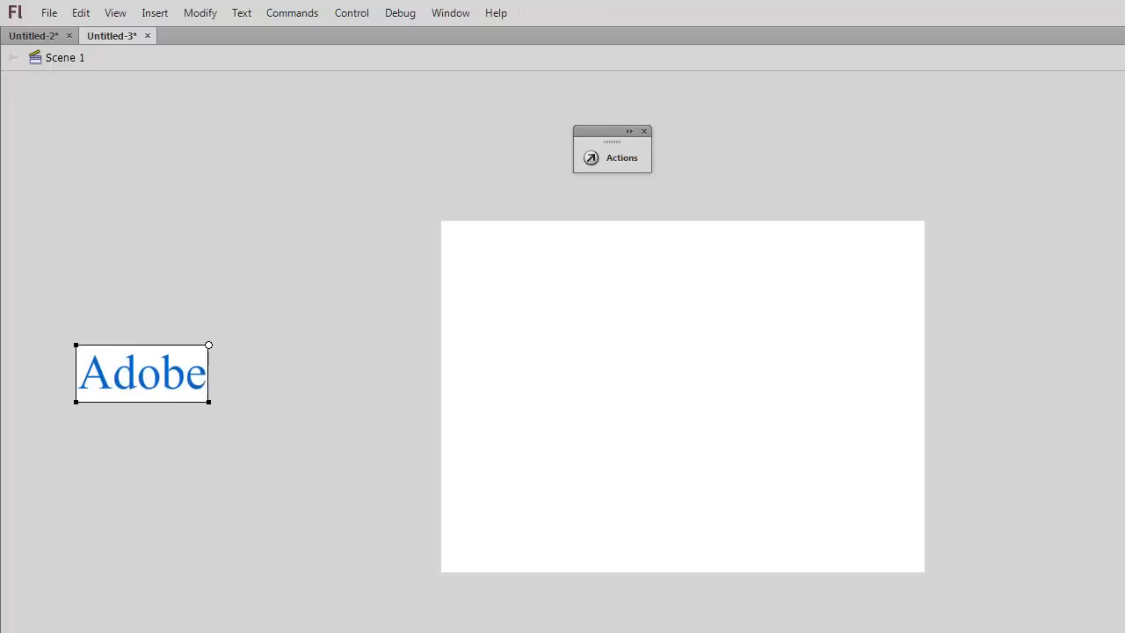
key("Escape")
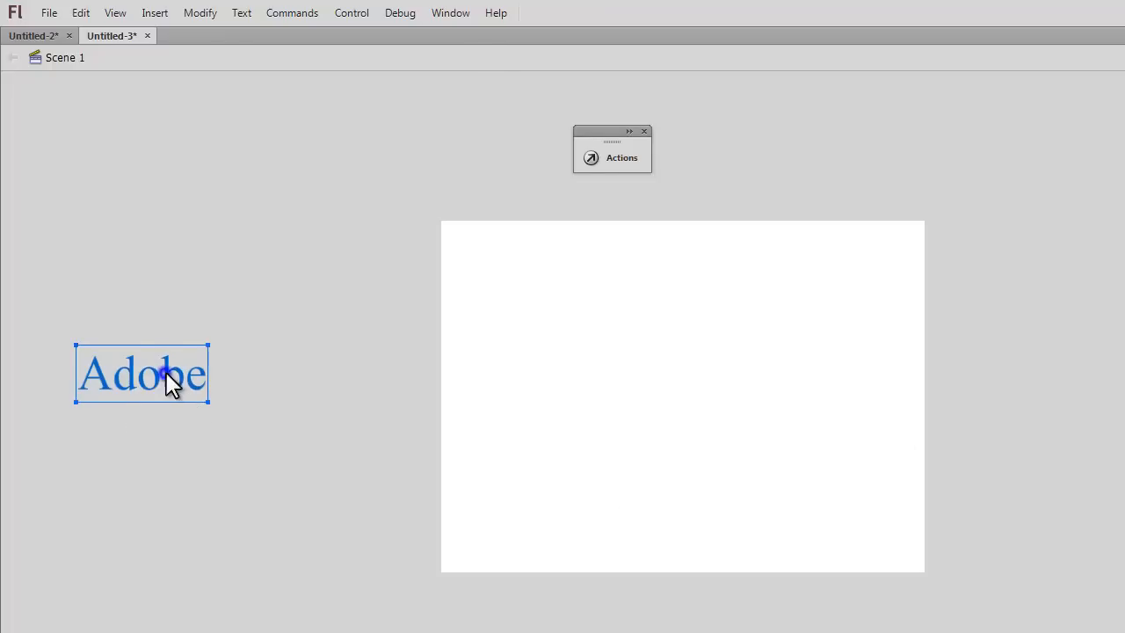
Step: Convert the Adobe text into a Movie Clip symbol named Symbol 1
right_click(167, 376)
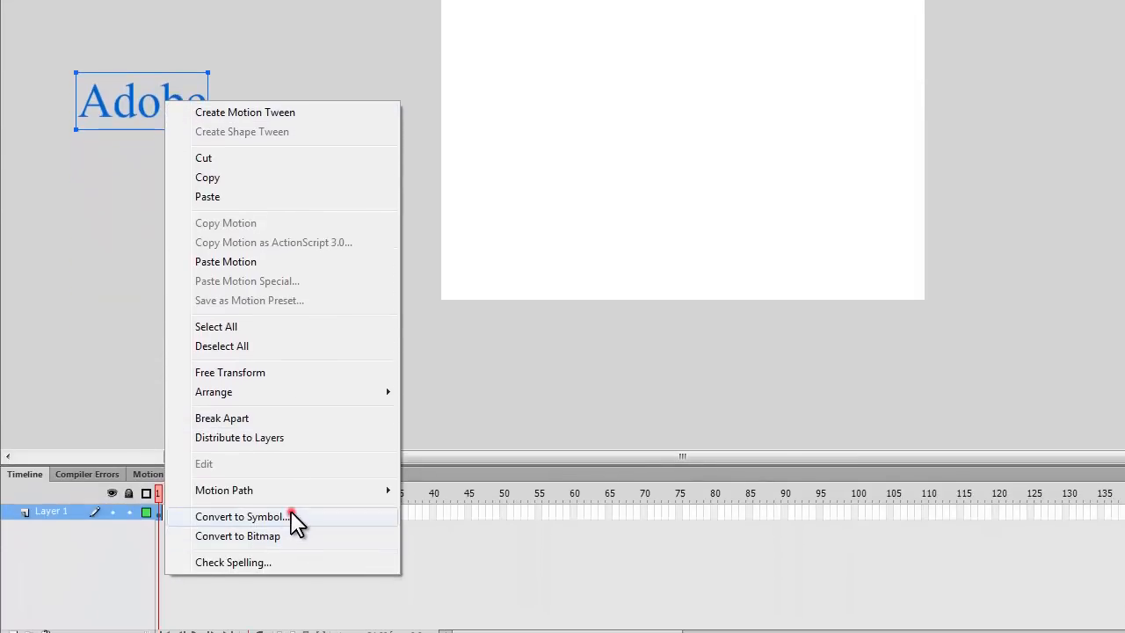
left_click(292, 521)
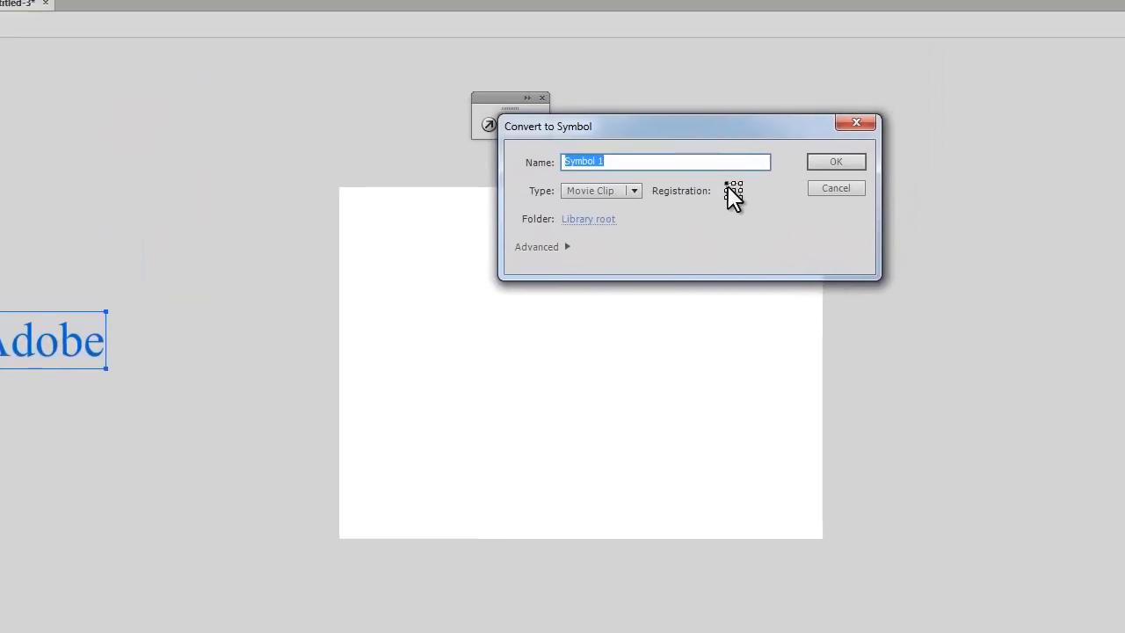
left_click(606, 181)
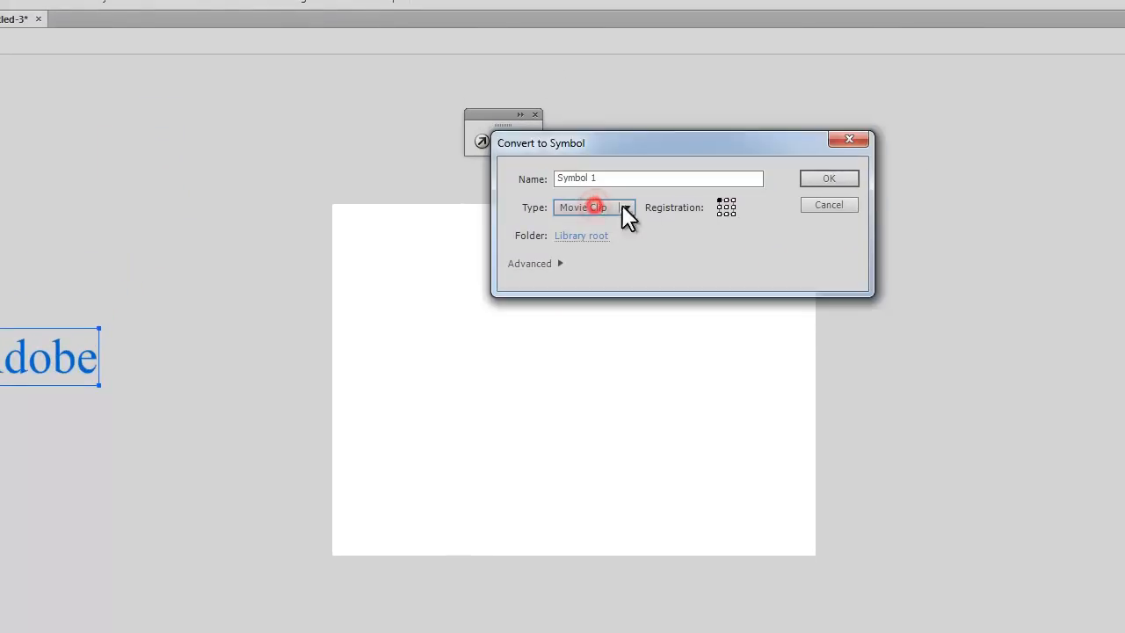
left_click(846, 181)
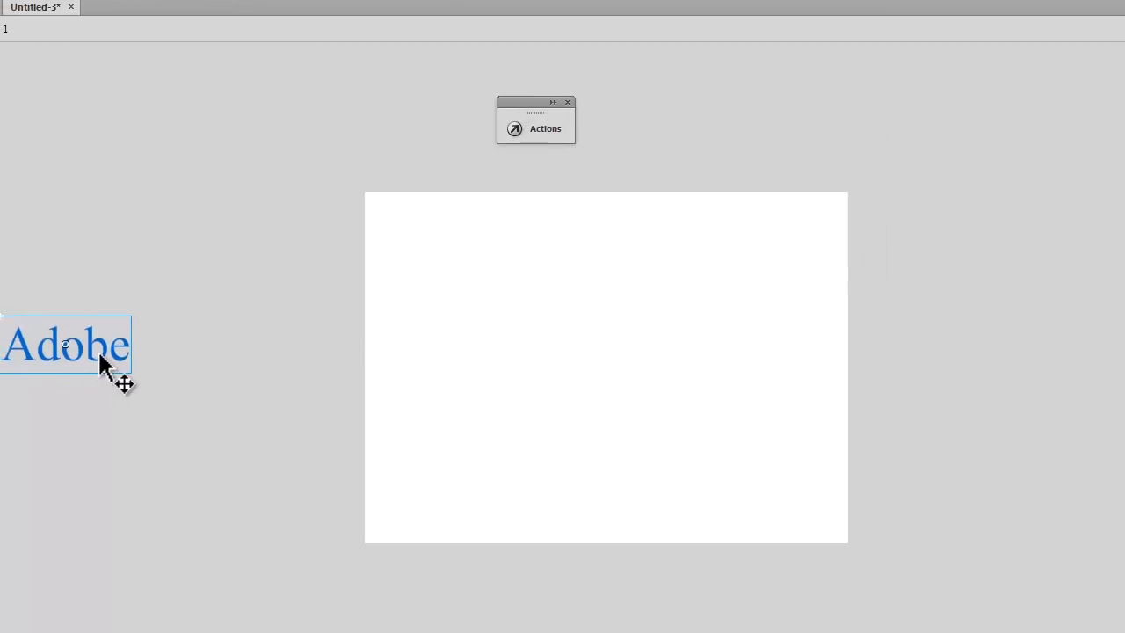
Step: Center the Adobe symbol vertically relative to the stage and set its X position to -200
left_click(96, 354)
left_click(1076, 47)
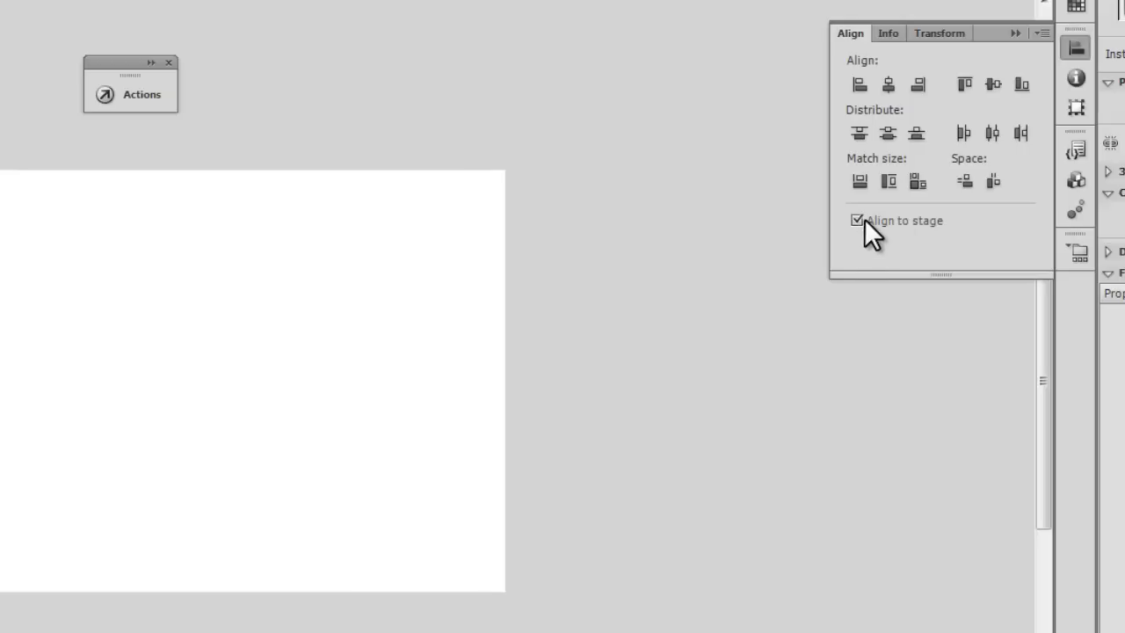
left_click(994, 84)
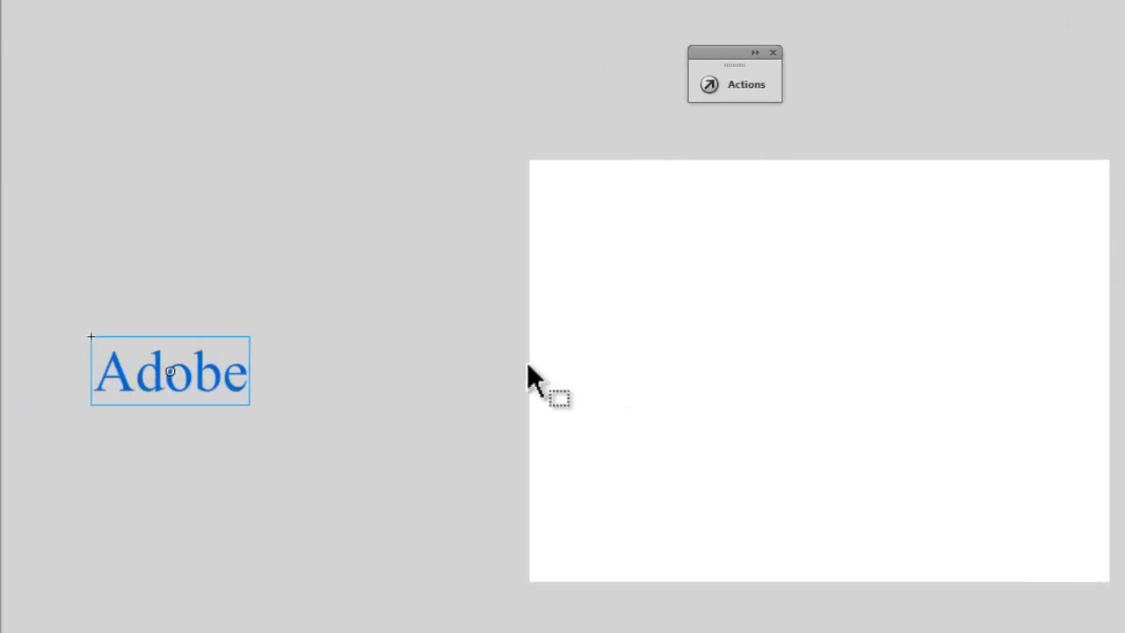
left_click(219, 370)
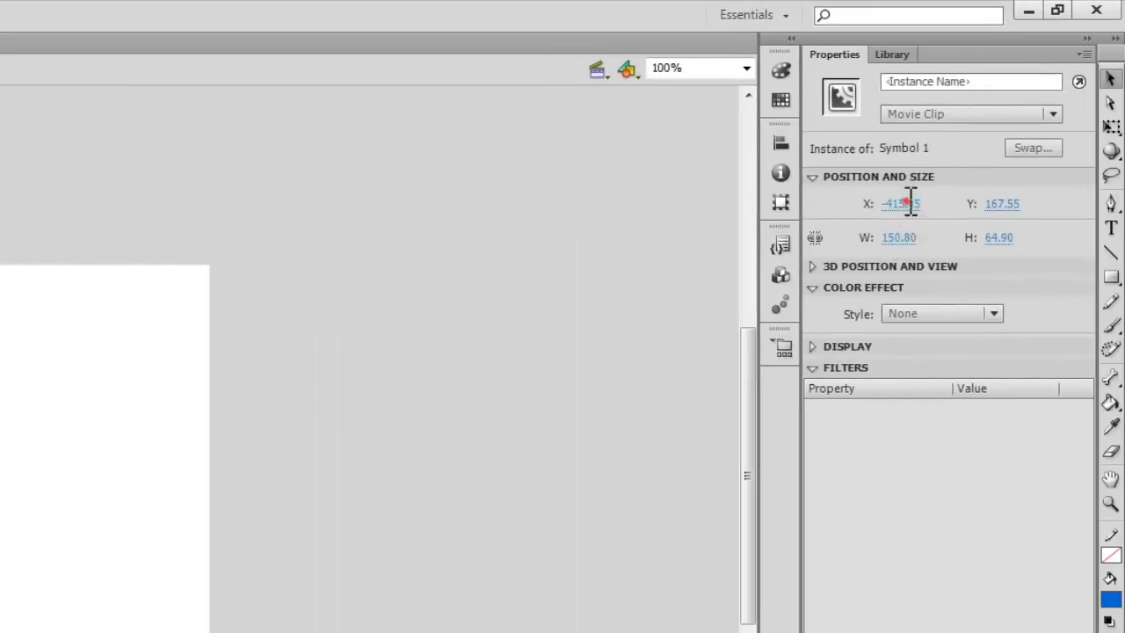
left_click(905, 203)
type("-200")
key("Return")
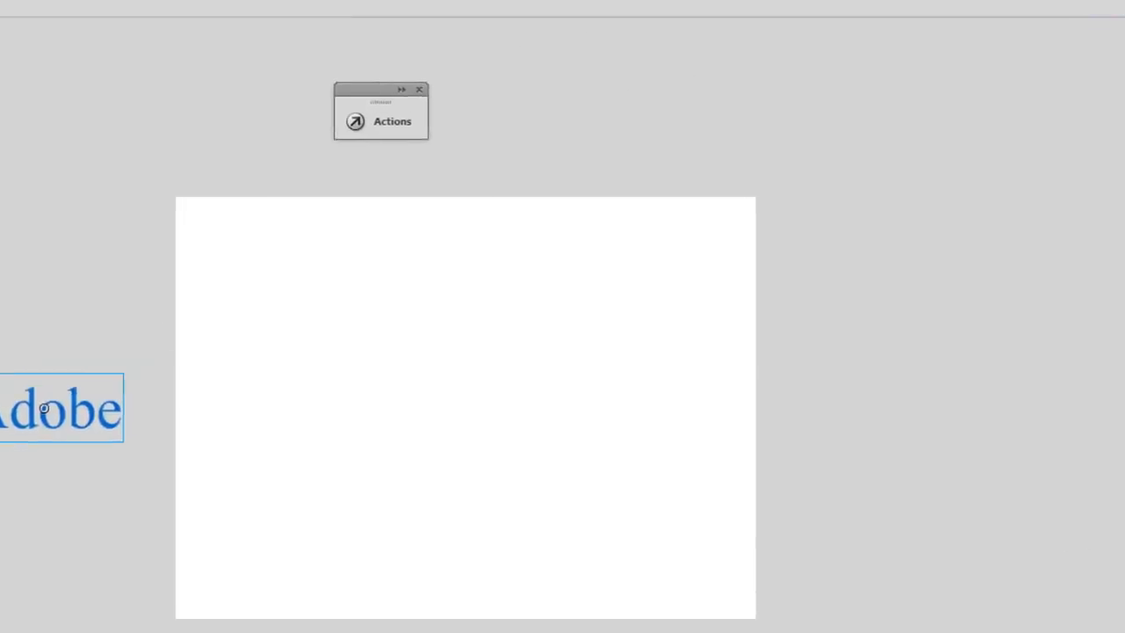
Step: Apply the default fly-in-left motion preset to the Adobe symbol
left_click(1009, 307)
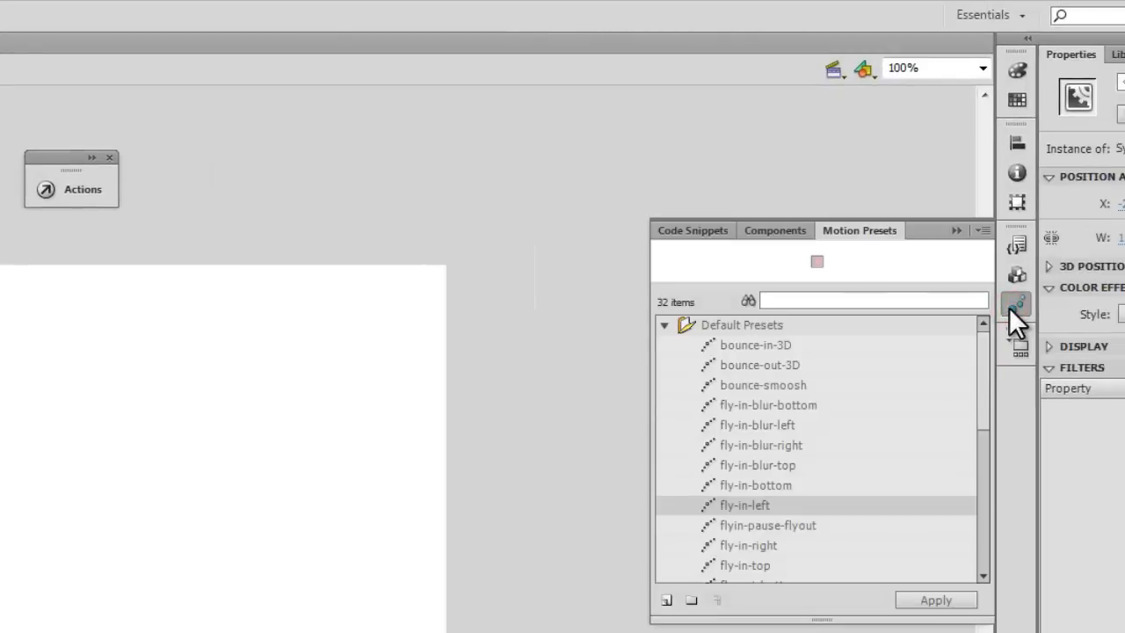
left_click(759, 507)
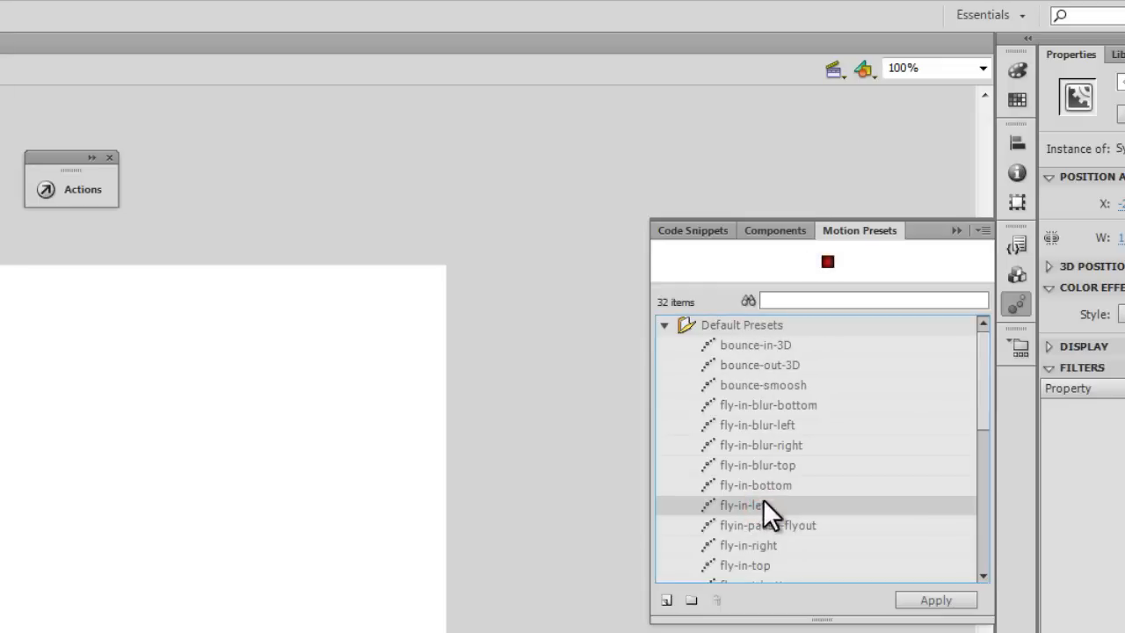
left_click(936, 599)
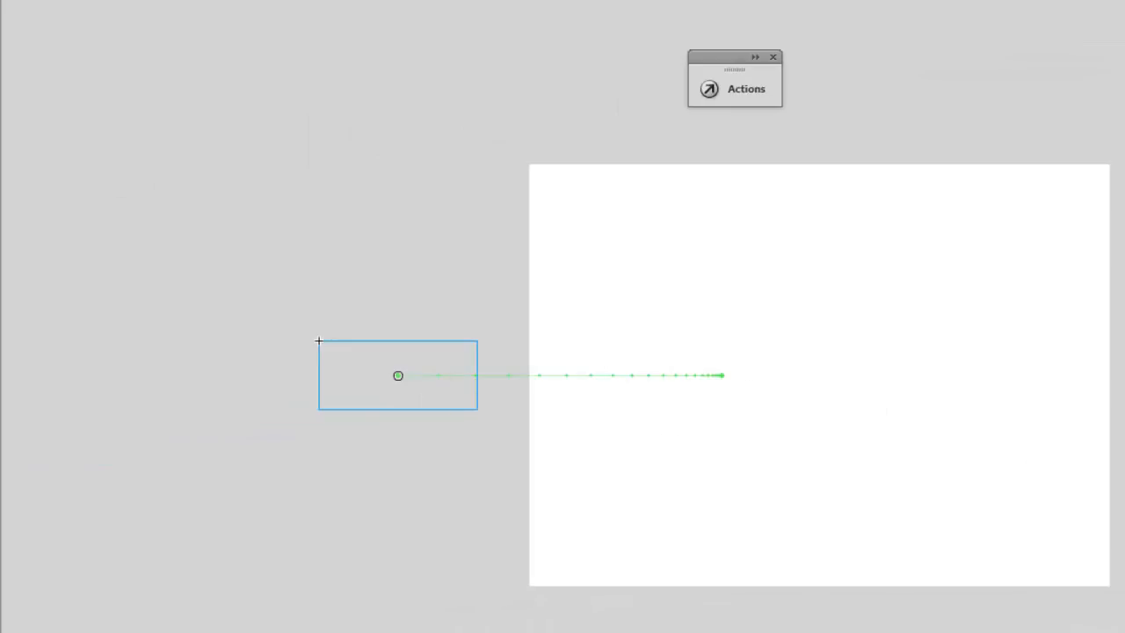
Step: Test the movie to check the fly-in animation, and close the preview
left_click_drag(334, 536, 309, 576)
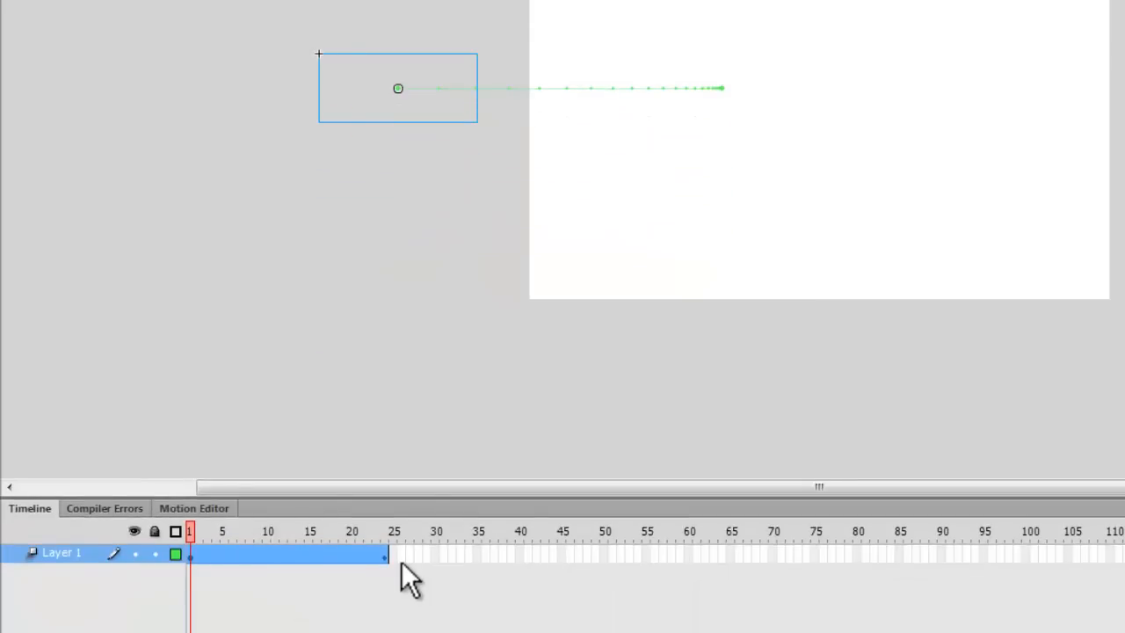
key("ctrl+Return")
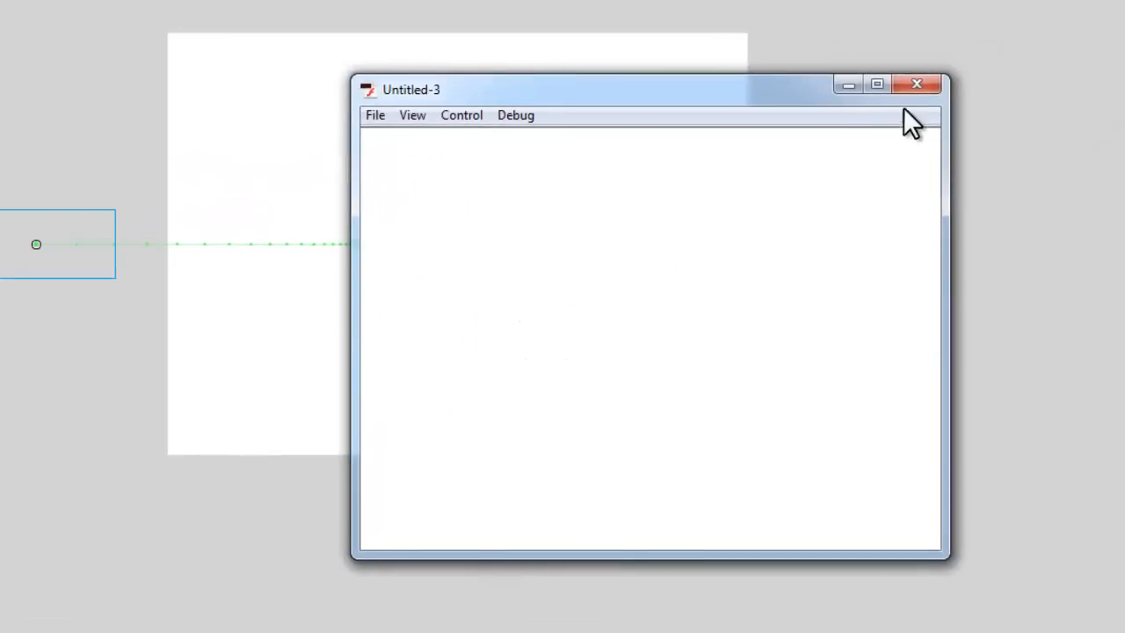
left_click(920, 84)
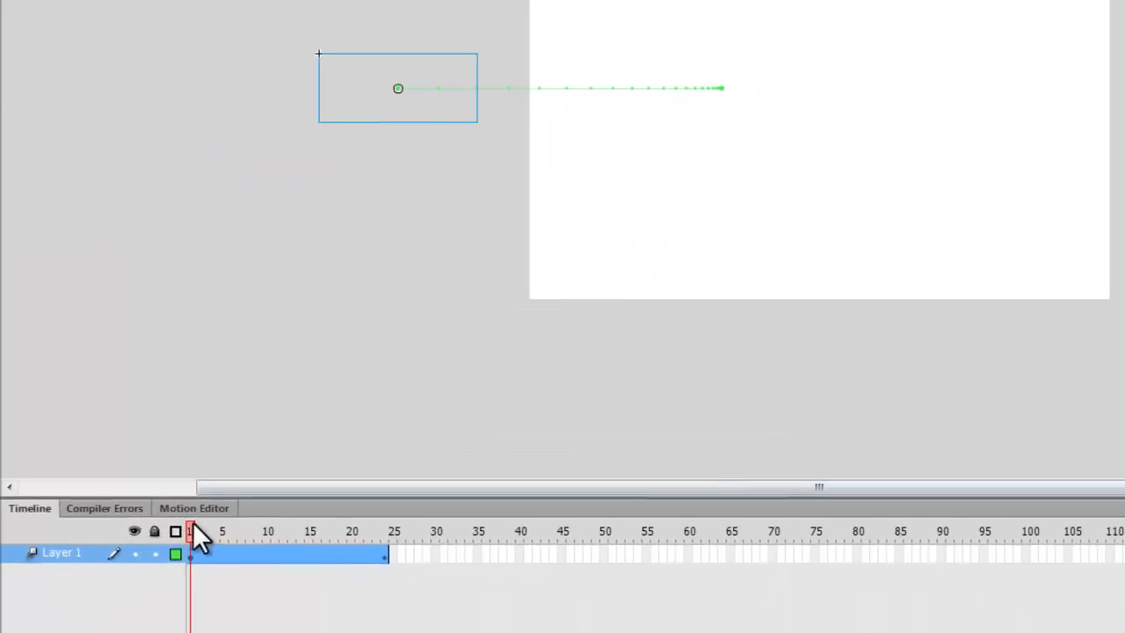
Step: At the tween's last keyframe, center the Adobe symbol horizontally relative to the stage
left_click_drag(193, 523, 389, 520)
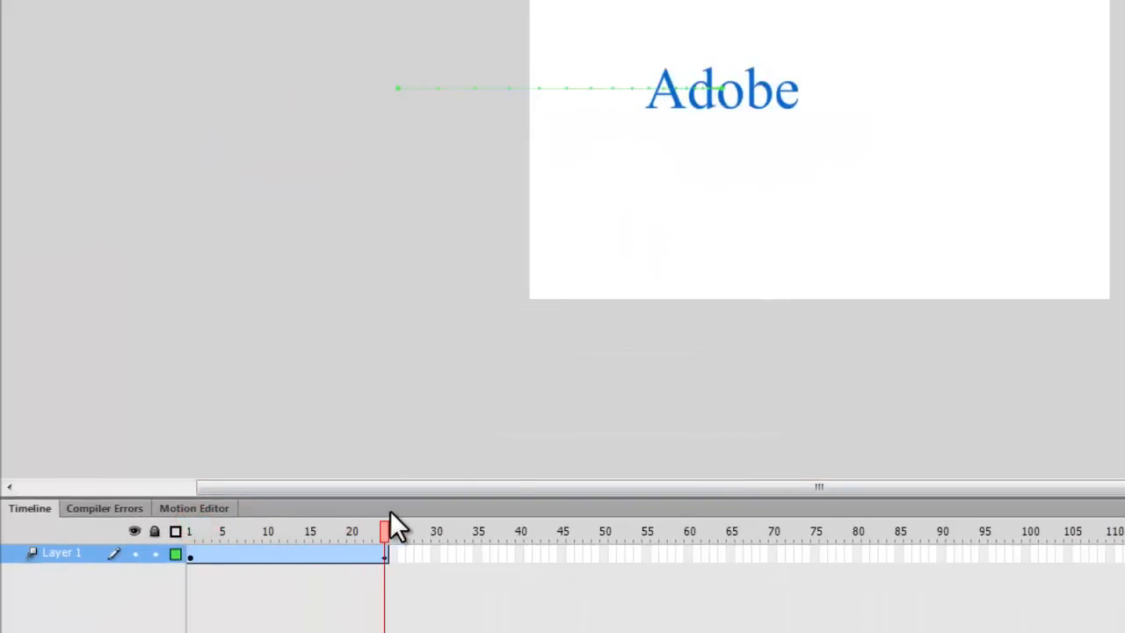
left_click(384, 553)
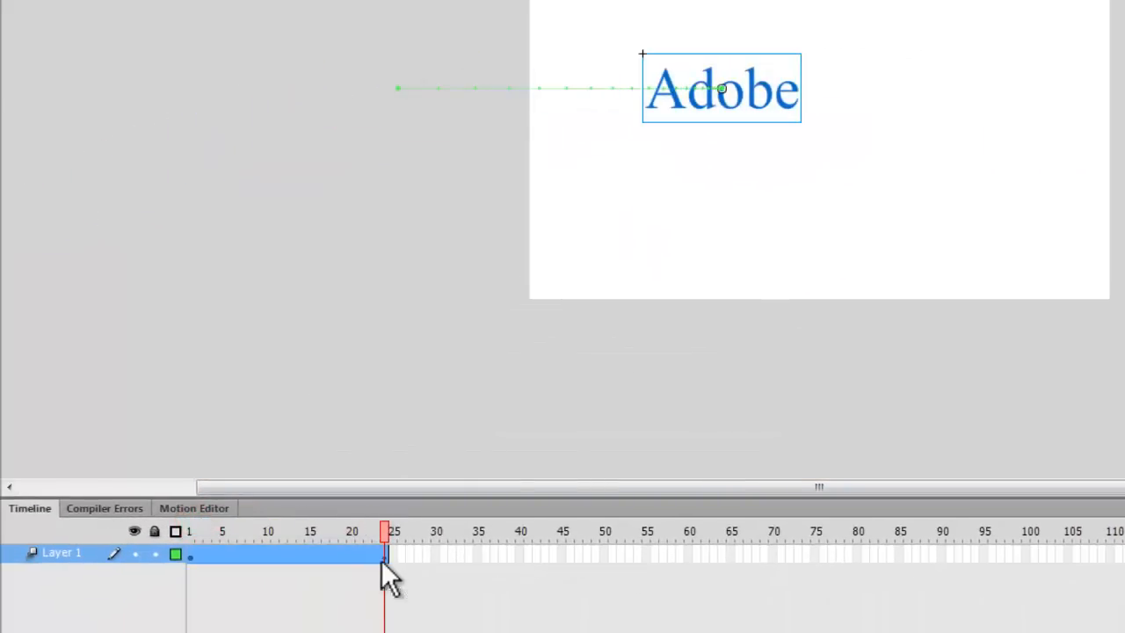
left_click(765, 97)
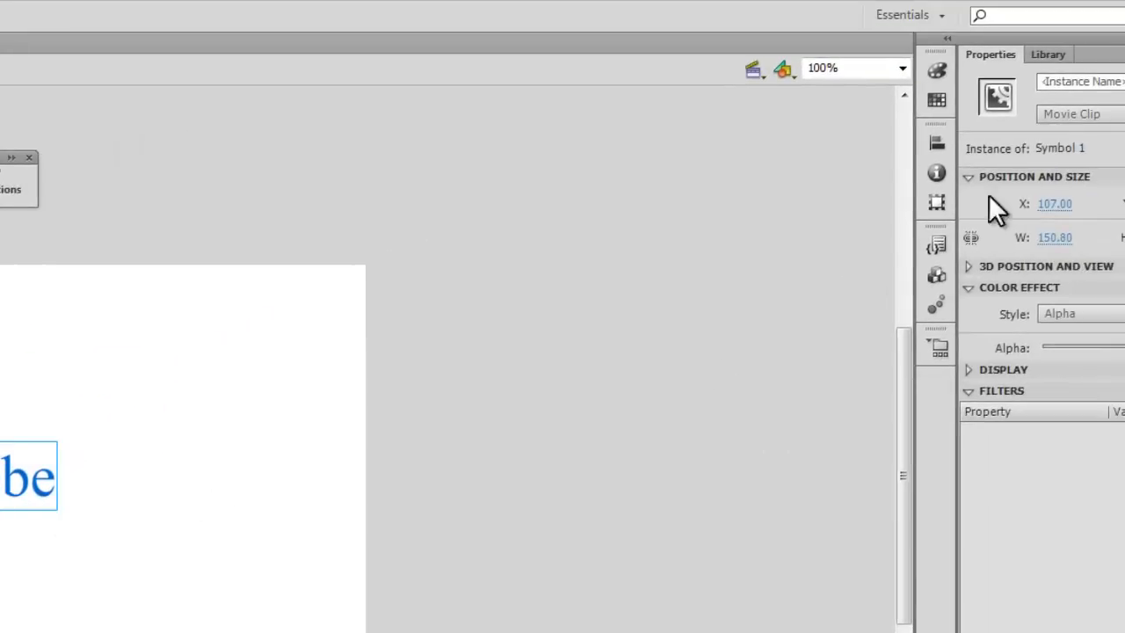
left_click(938, 145)
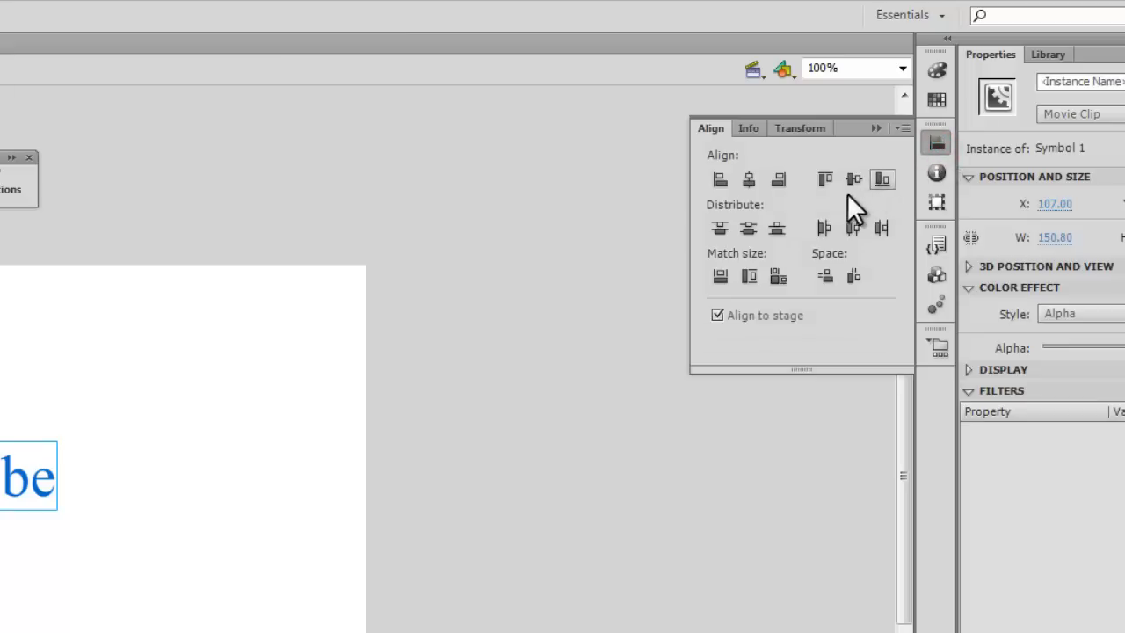
left_click(749, 180)
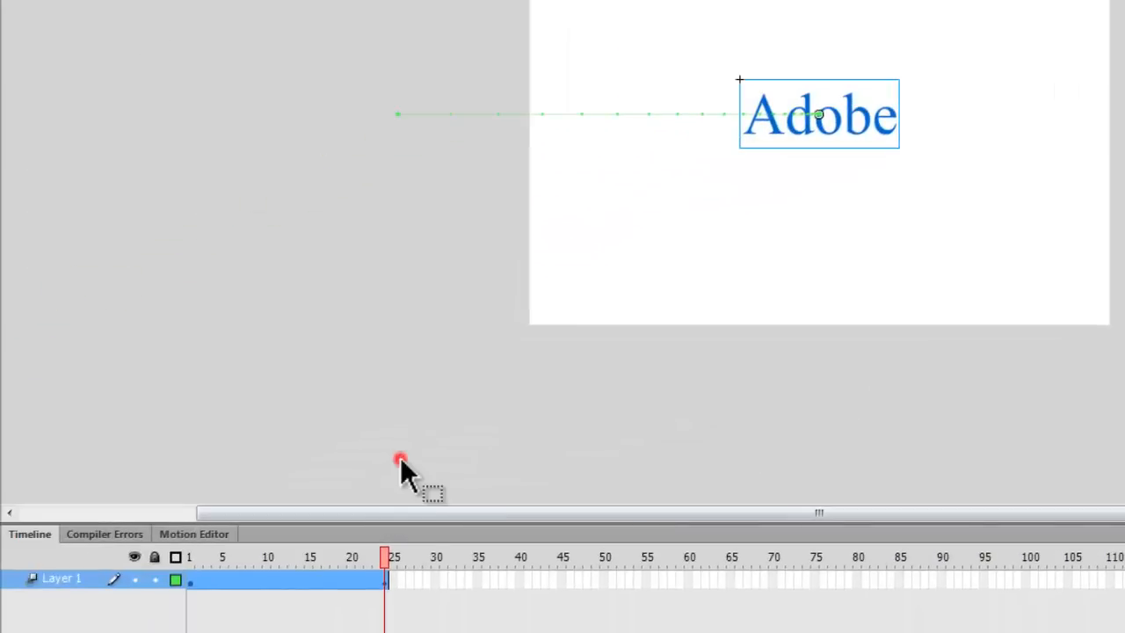
Step: Extend the Layer 1 motion tween to frame 50 and test the slower animation in the movie preview
left_click(401, 459)
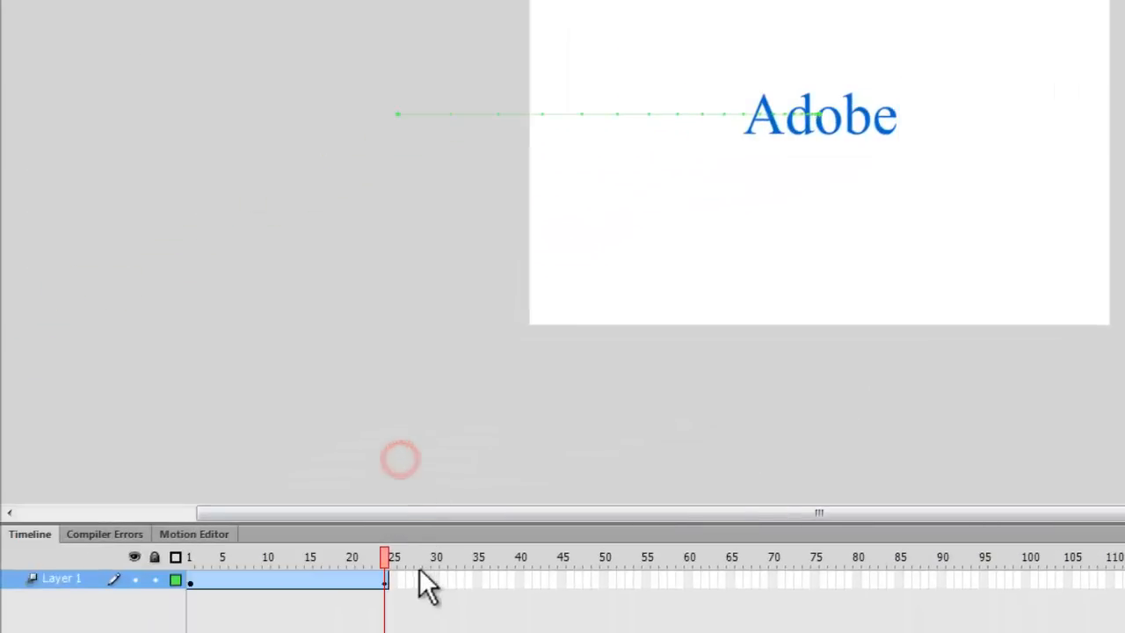
left_click_drag(384, 577, 605, 572)
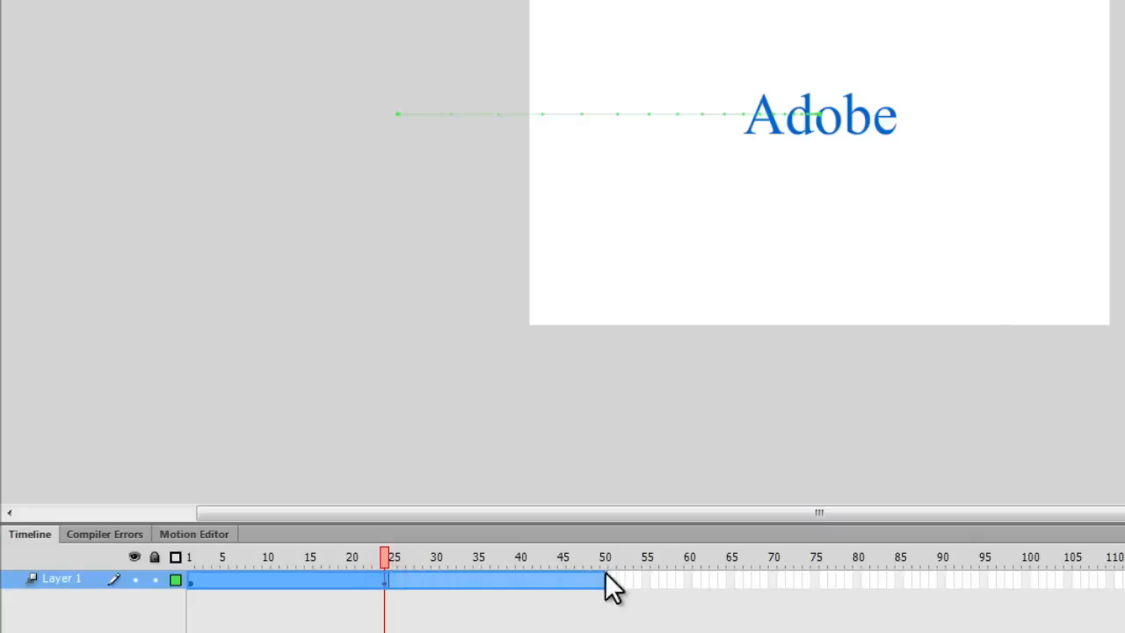
left_click(604, 578)
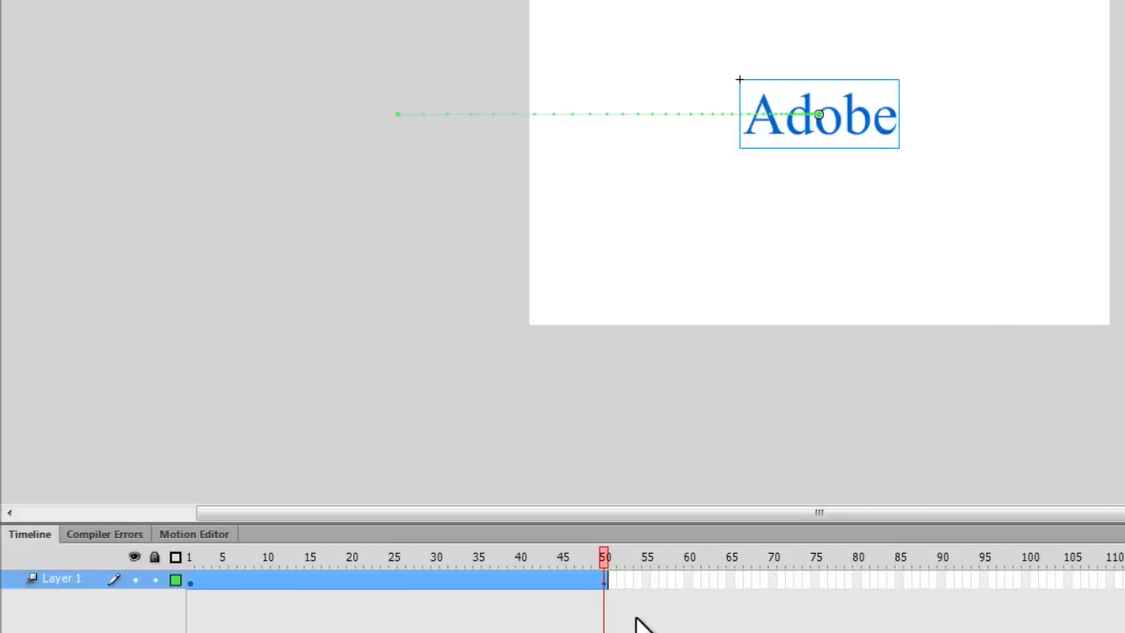
key("ctrl+Return")
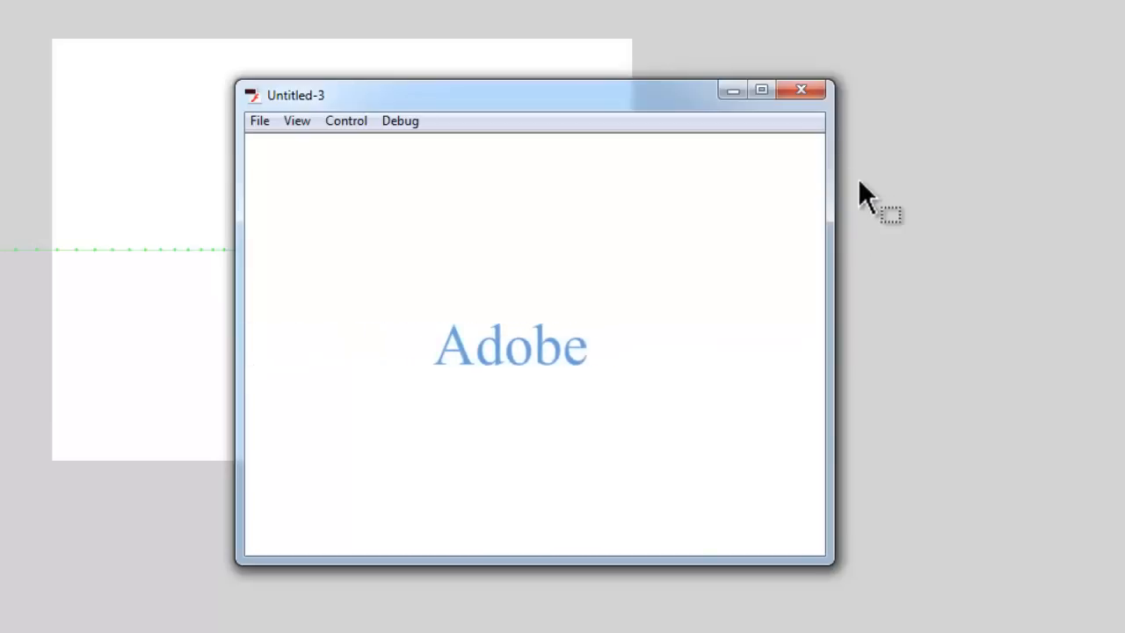
left_click(808, 91)
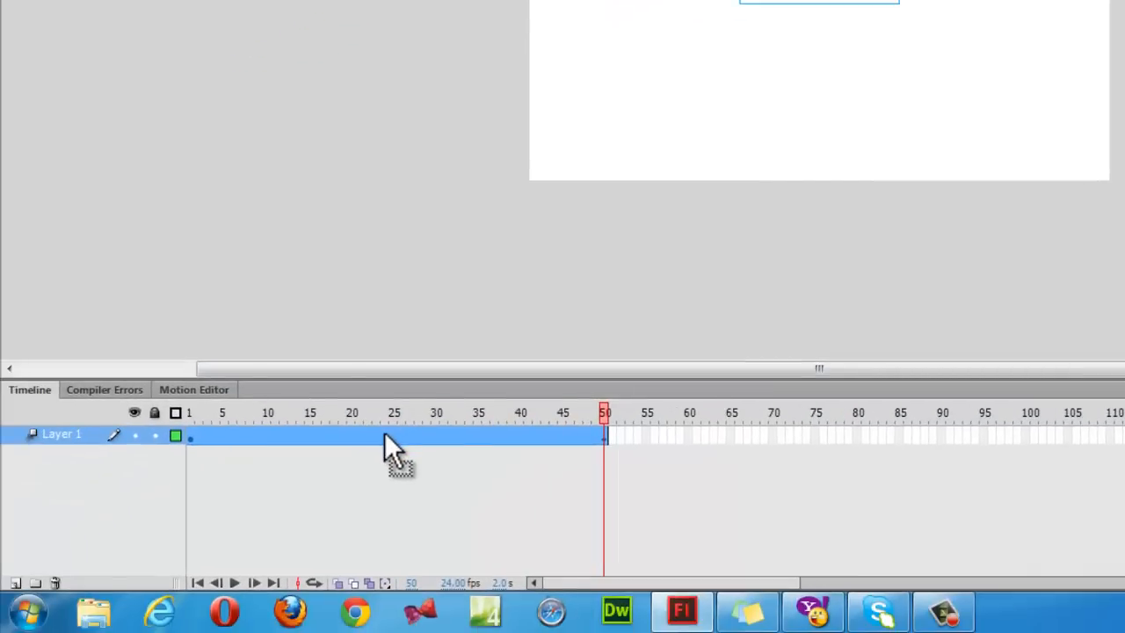
Step: Copy the motion from the Layer 1 tween, and lock and hide that layer
right_click(384, 433)
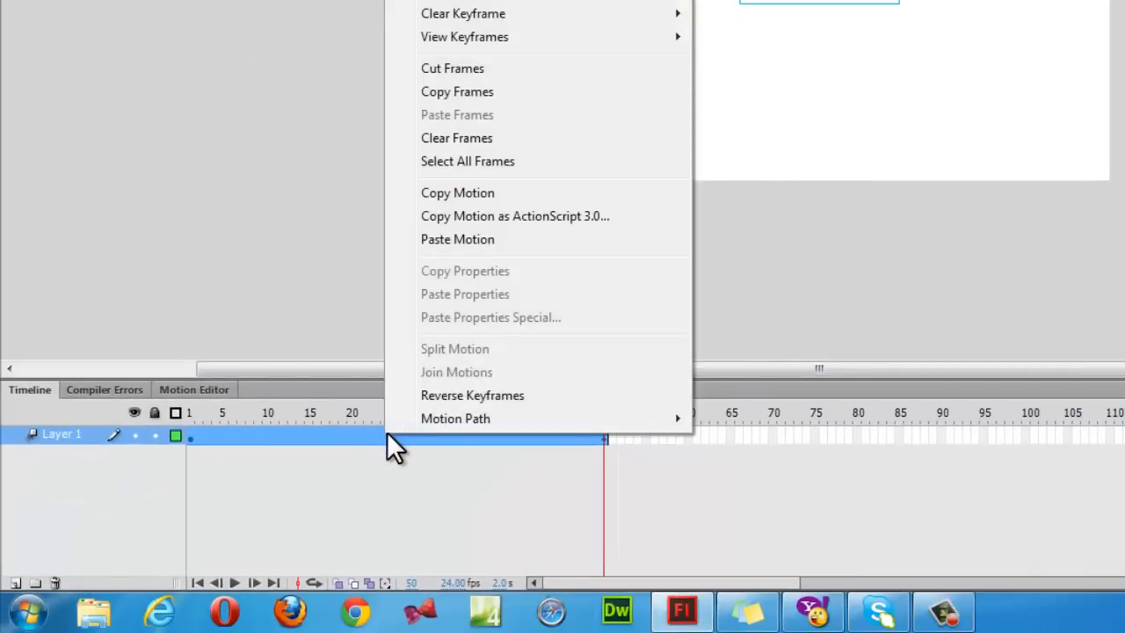
left_click(482, 196)
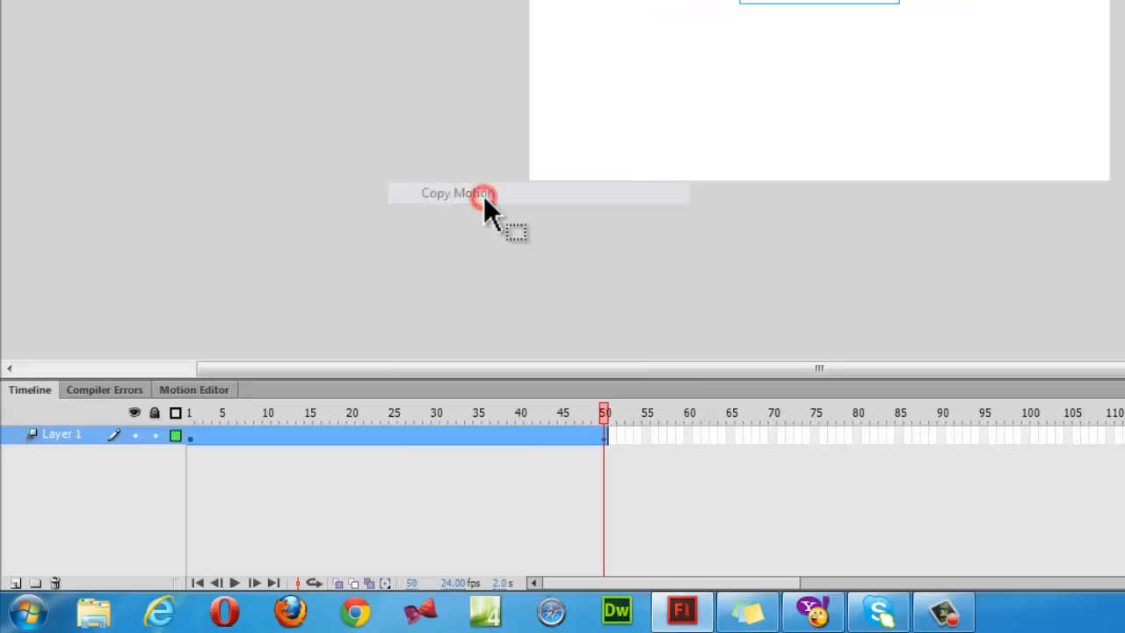
left_click(155, 434)
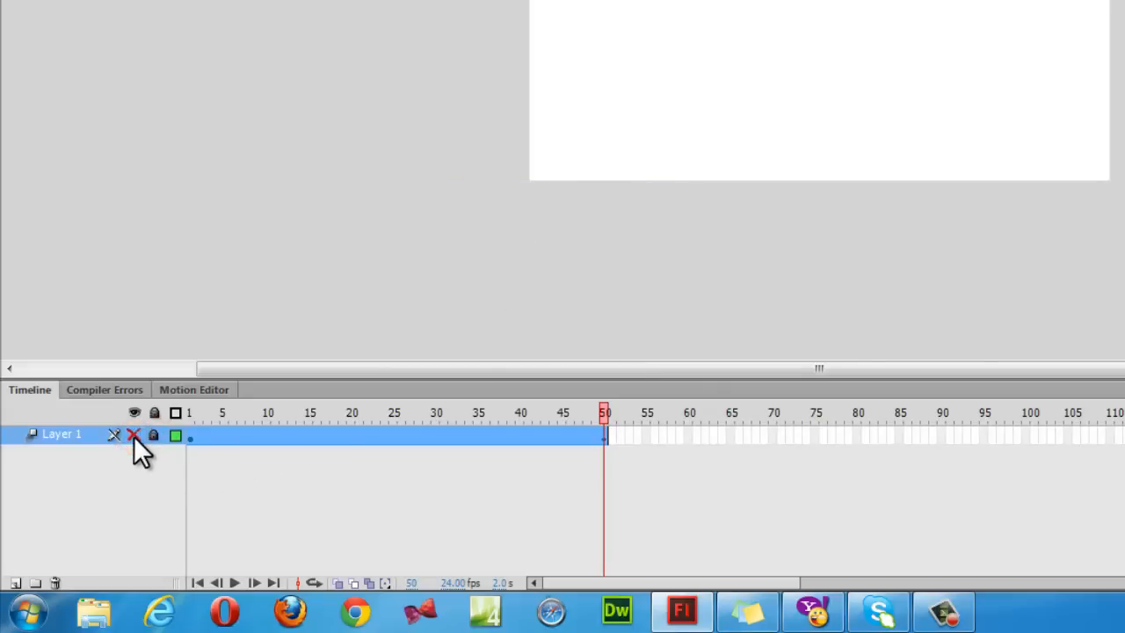
Step: Add a new layer above Layer 1 and select its first frame
left_click(16, 583)
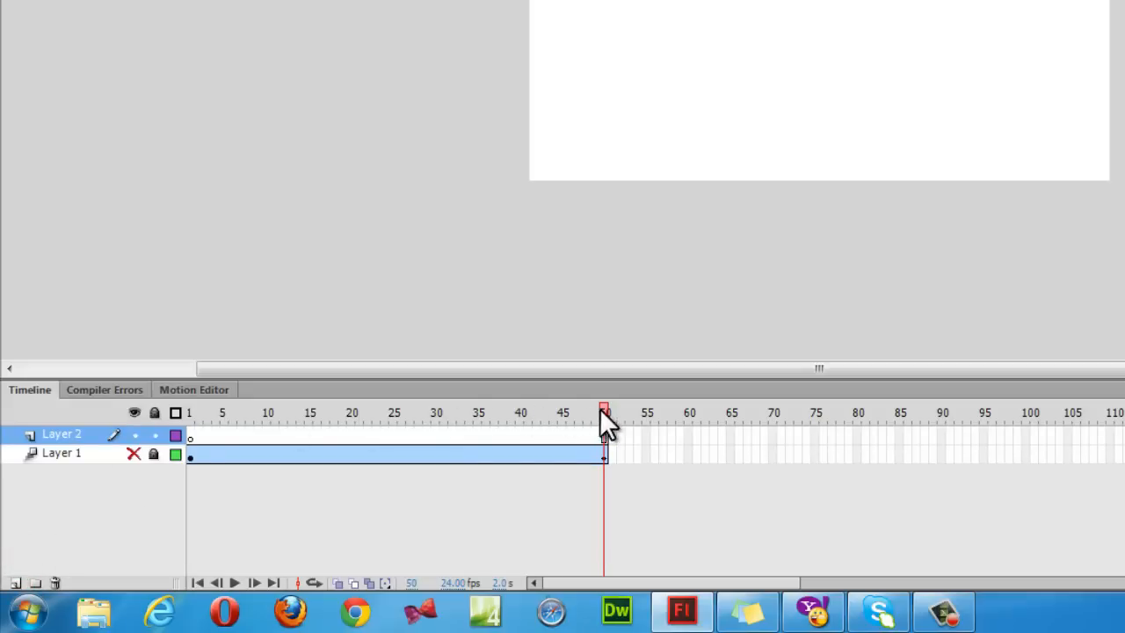
left_click_drag(602, 411, 143, 407)
left_click(190, 436)
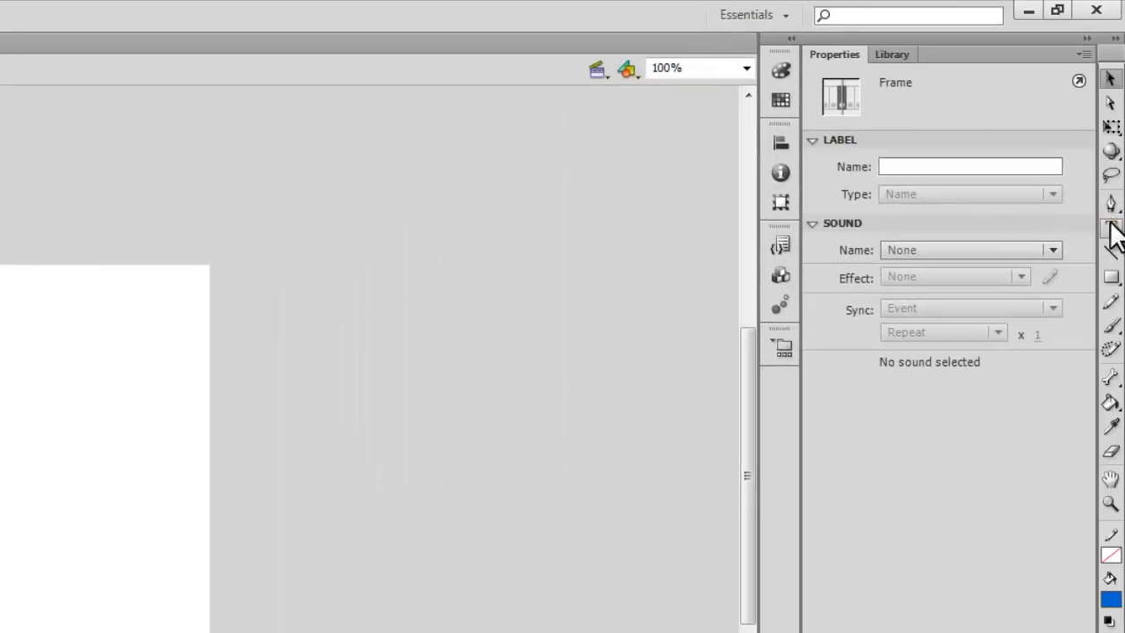
Step: Add the text "Flash" on Layer 2 in the pasteboard area left of the stage
left_click(1111, 227)
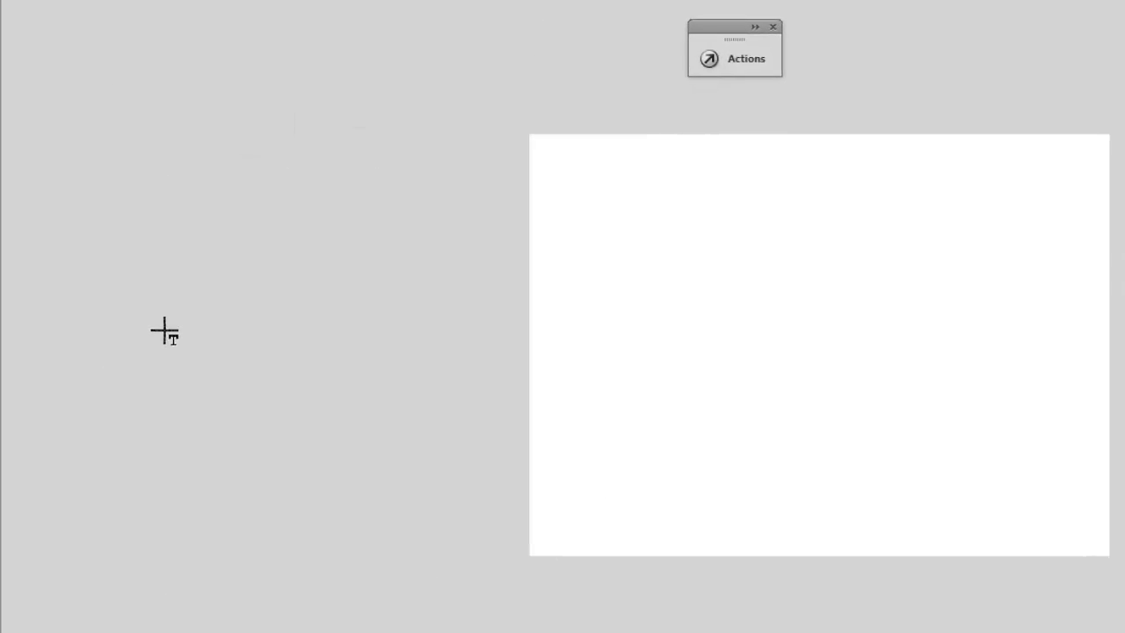
left_click(164, 331)
type("Flash")
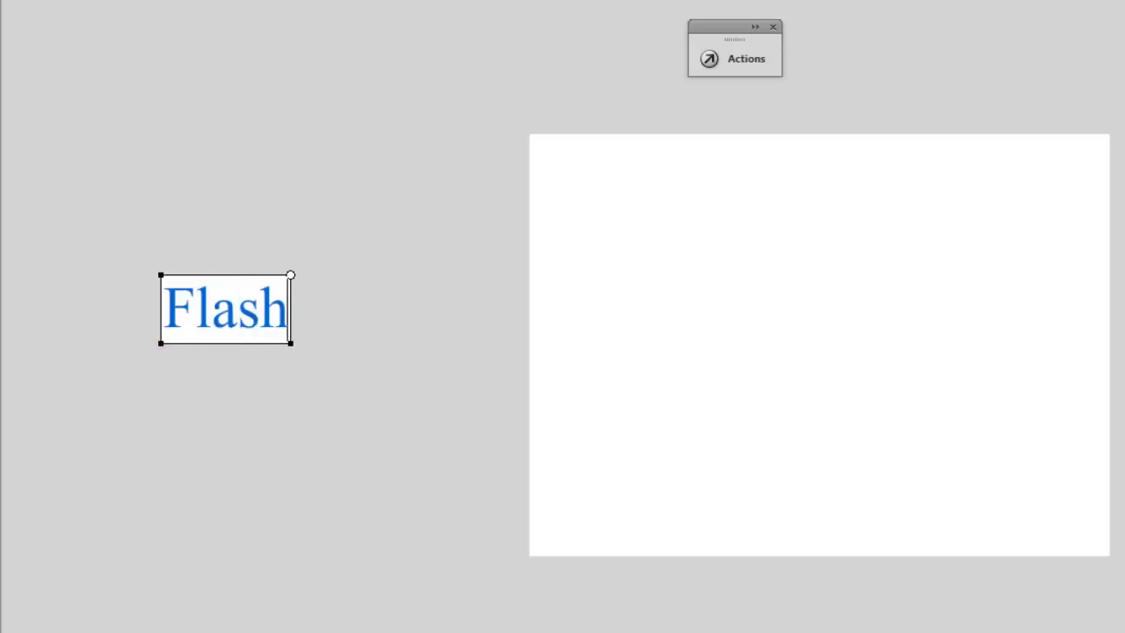
key("Escape")
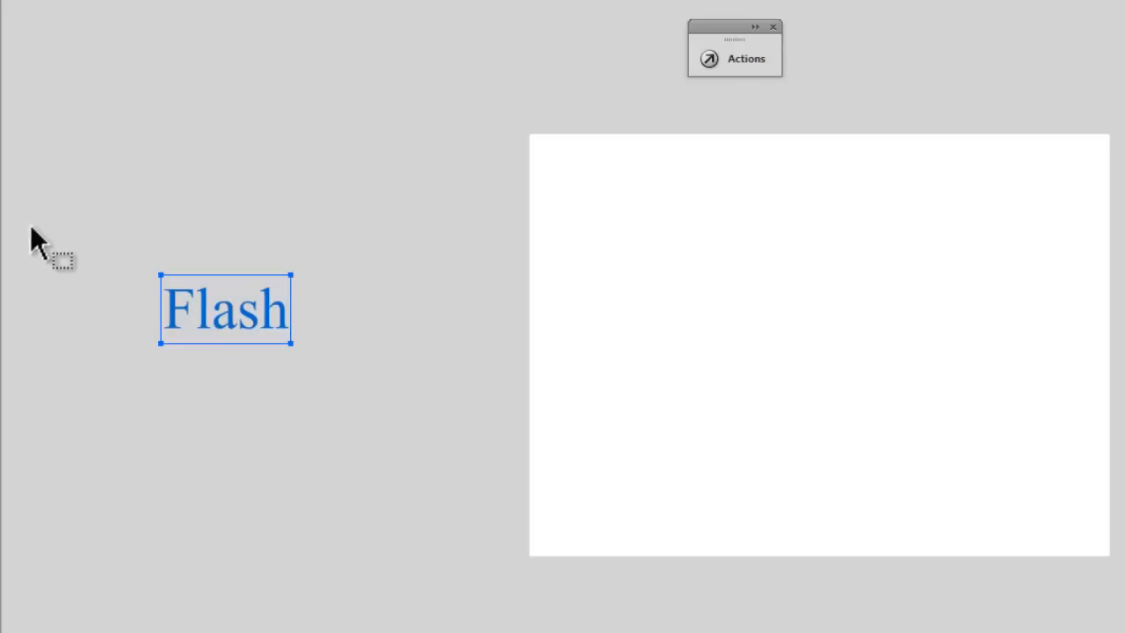
Step: Convert the Flash text to a movie clip symbol named Symbol 2
right_click(199, 326)
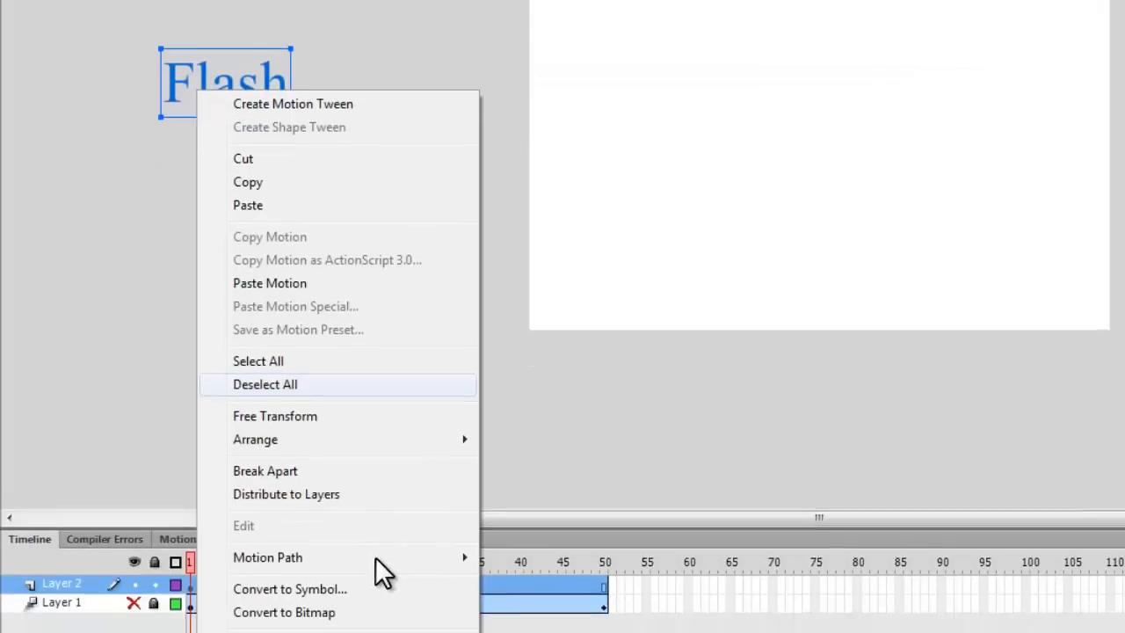
left_click(369, 589)
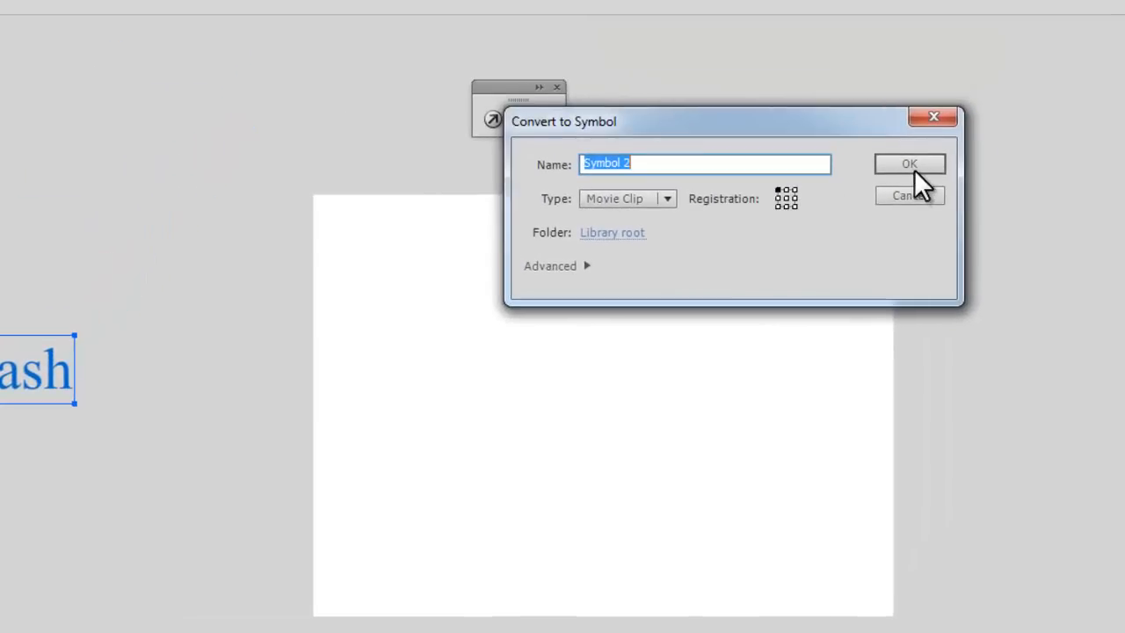
left_click(915, 164)
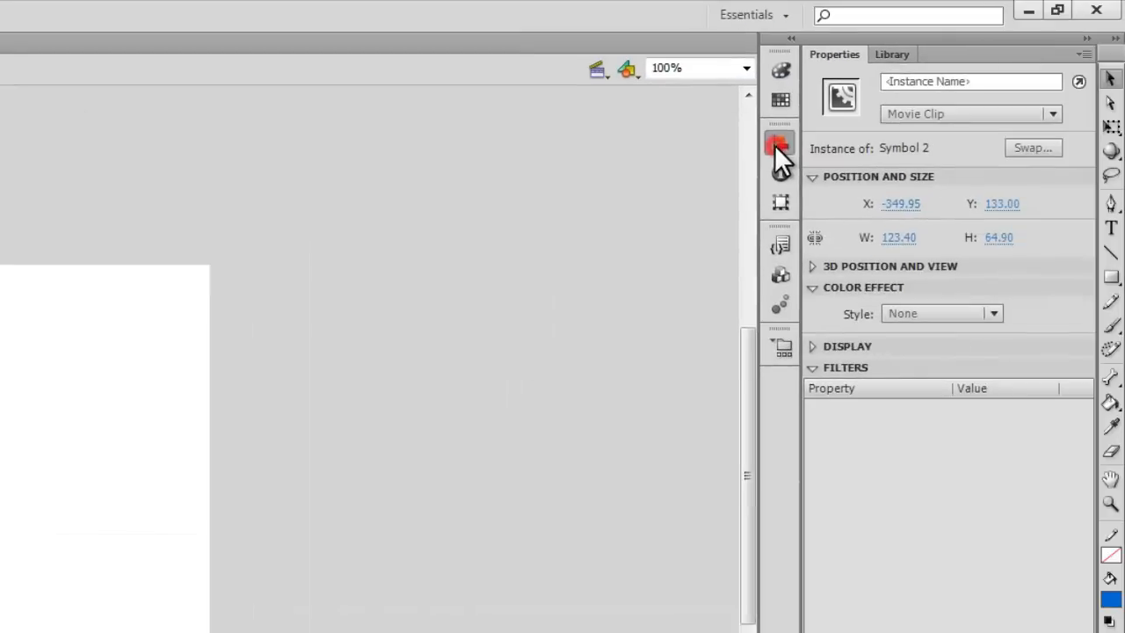
Step: Center the Flash symbol vertically relative to the stage and change its X position to bring it closer to the stage's left edge
left_click(777, 145)
left_click(699, 180)
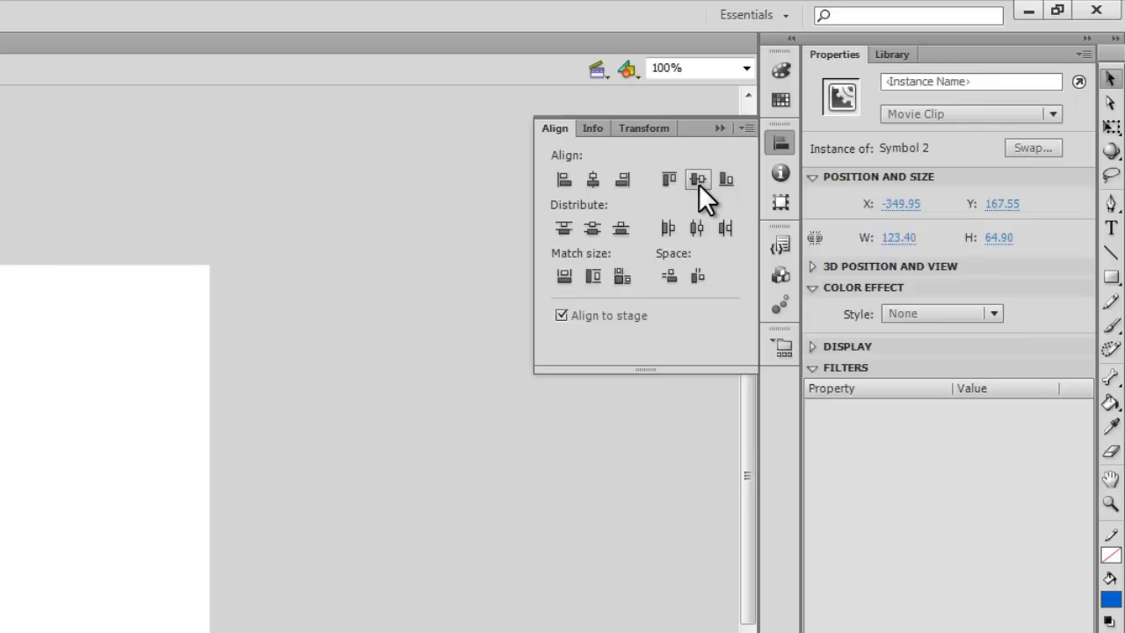
left_click(901, 203)
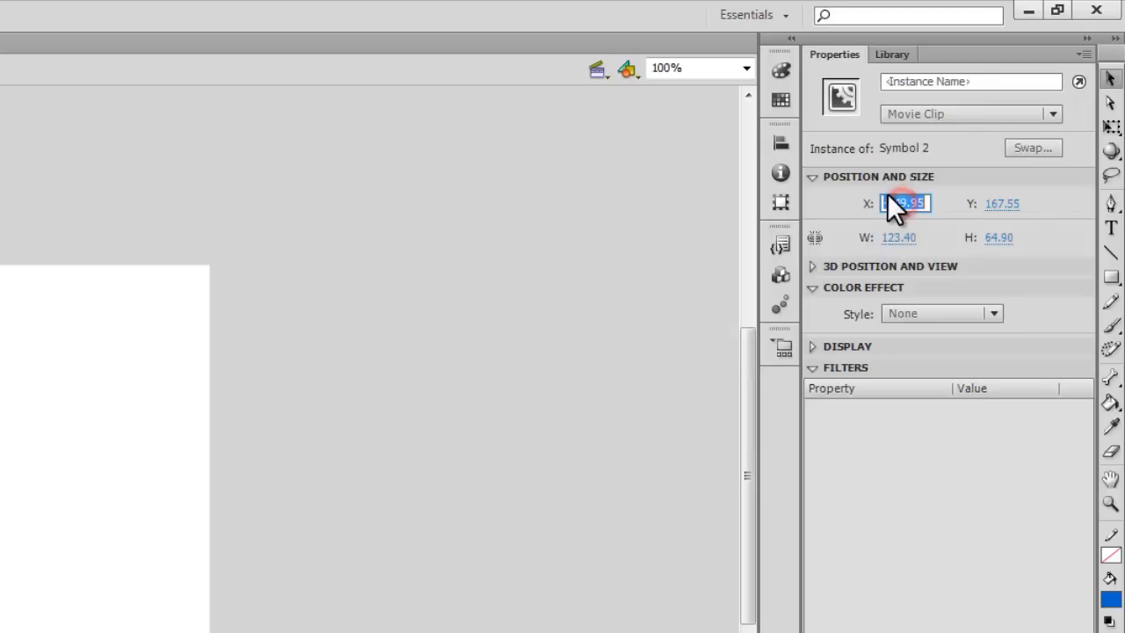
type("-0")
key("Return")
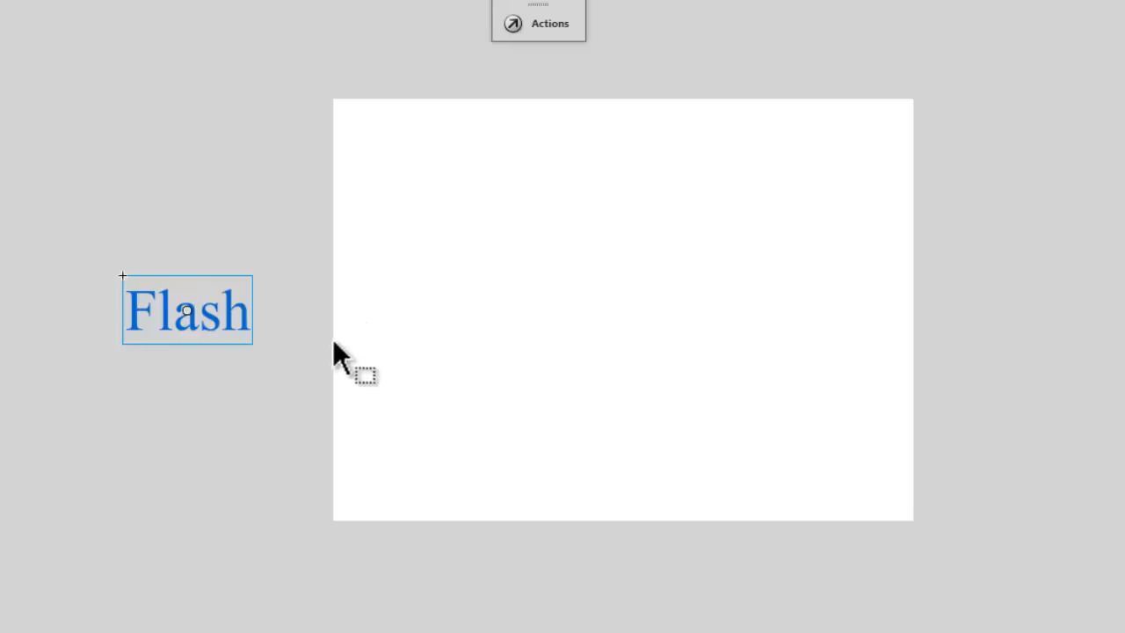
Step: Paste the copied motion onto the Flash symbol and play the timeline from frame 1
right_click(200, 309)
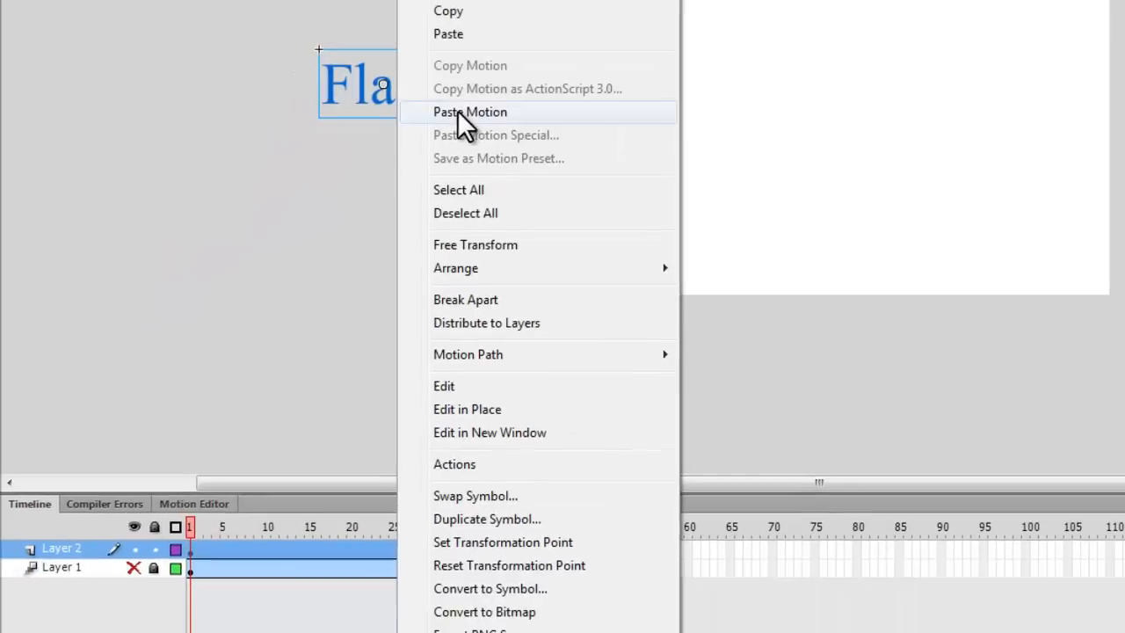
left_click(273, 323)
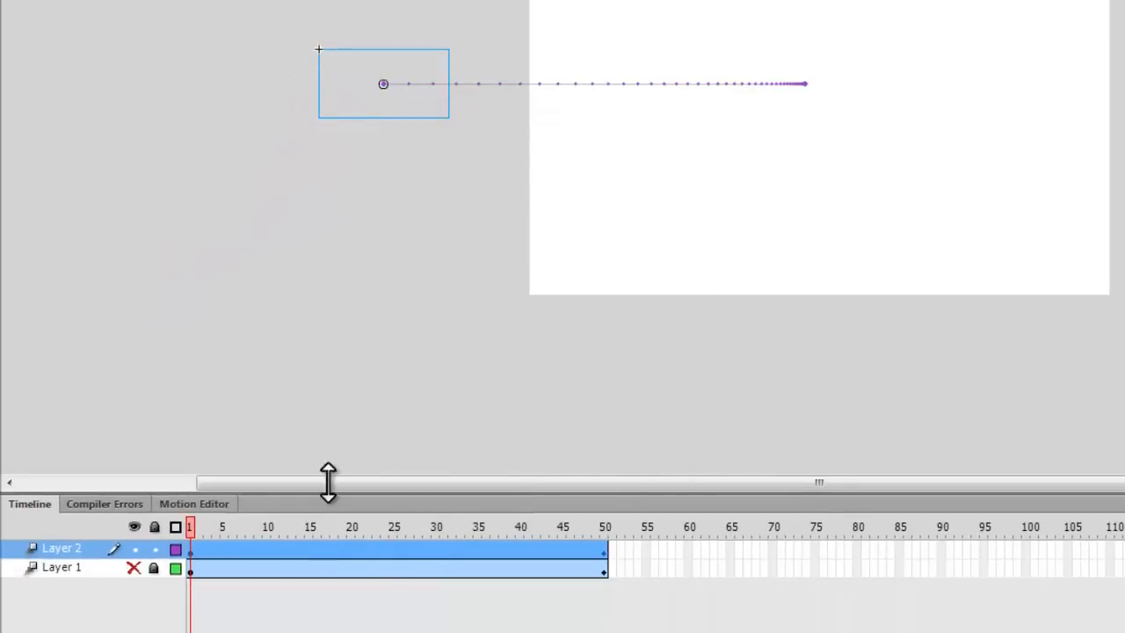
left_click(194, 524)
key("Return")
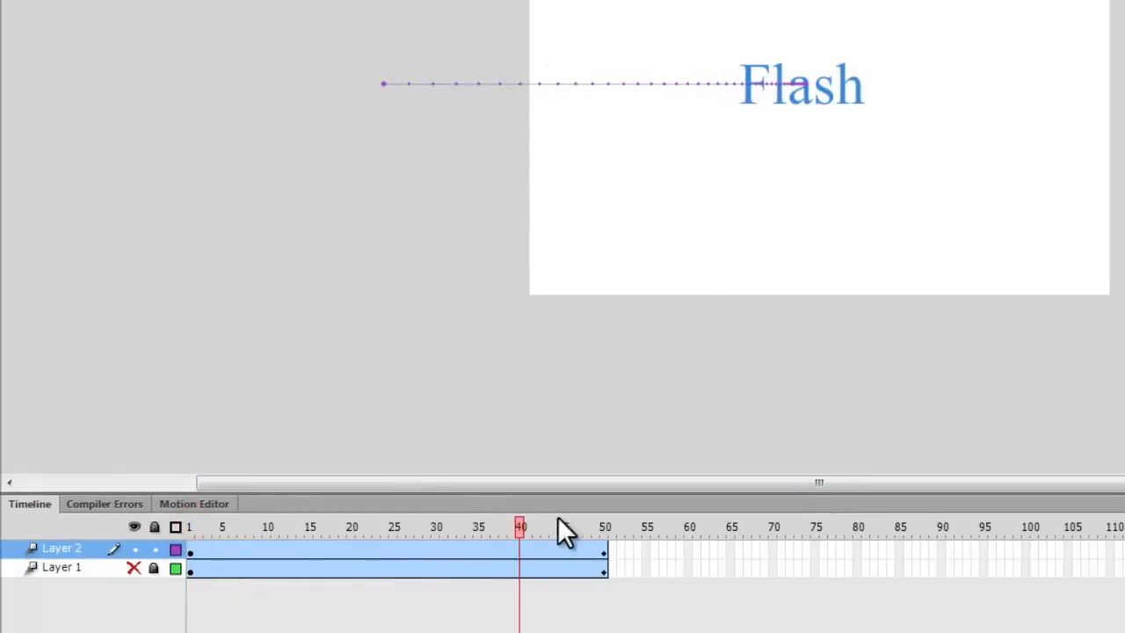
Step: At frame 50 of Layer 2, center the Flash symbol horizontally relative to the stage
left_click(820, 102)
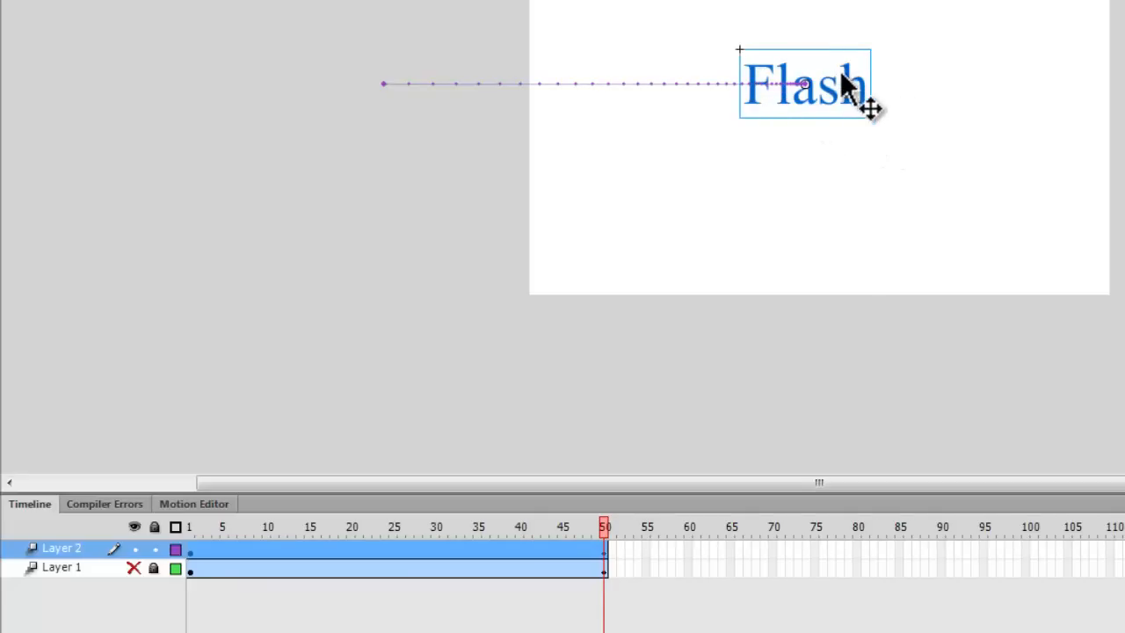
left_click(835, 93)
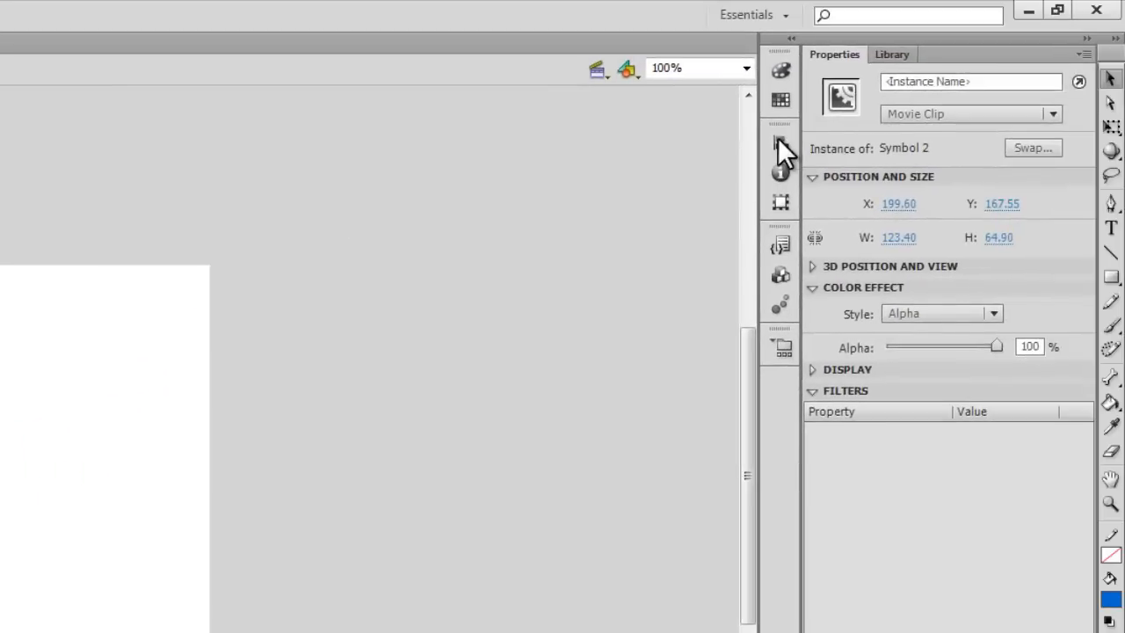
left_click(778, 138)
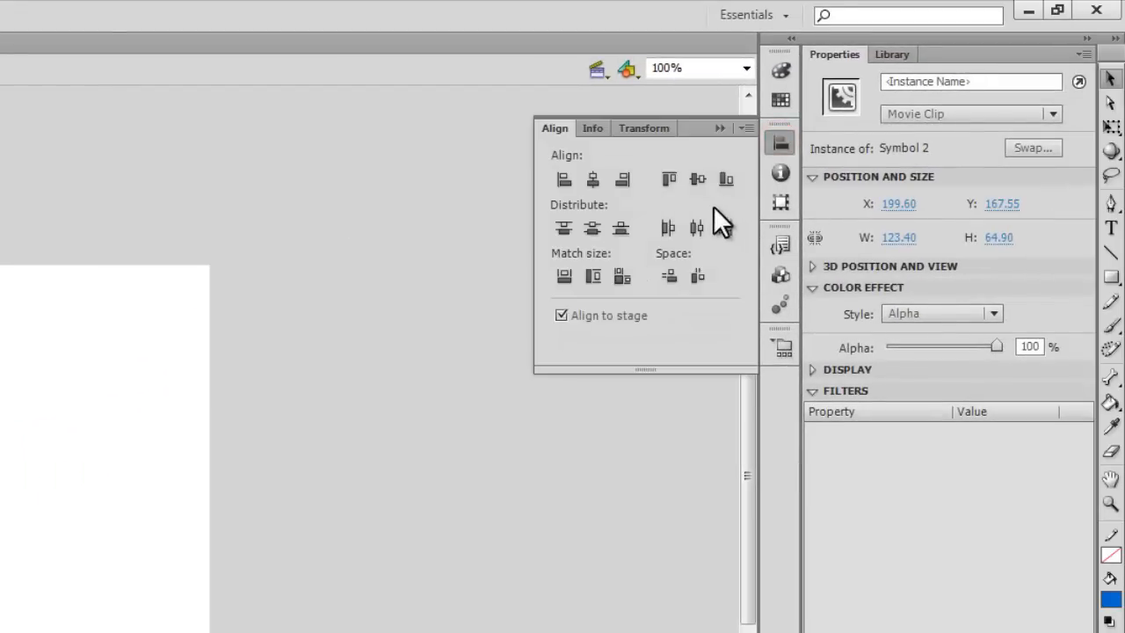
left_click(594, 181)
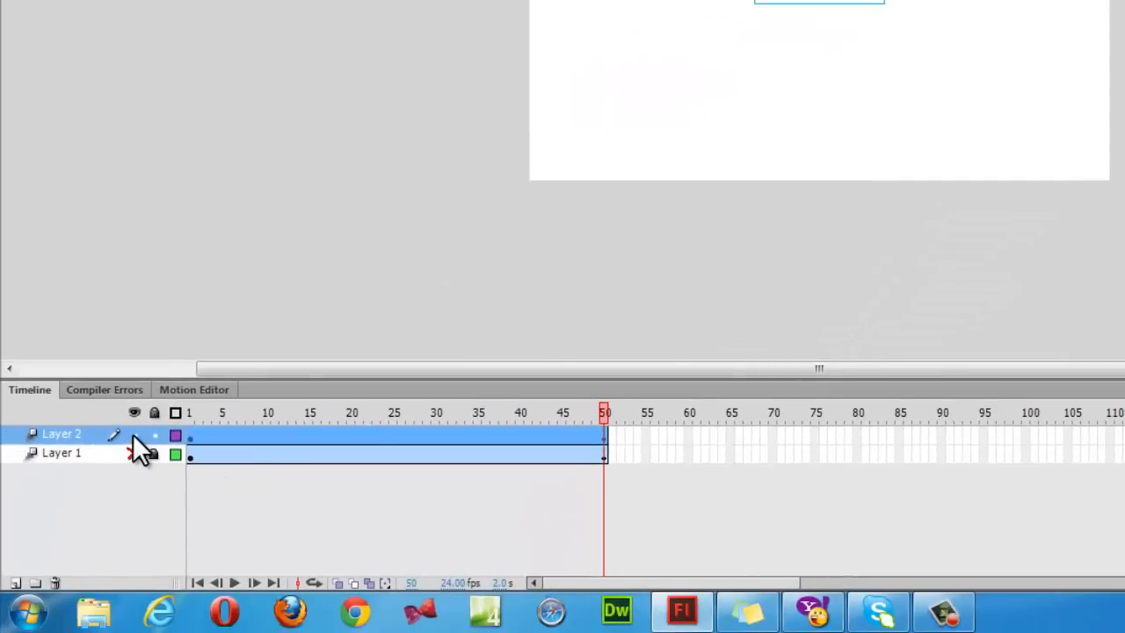
Step: Lock and hide Layer 2, then add a new layer above it with its first frame selected, keeping the current Windows color scheme
left_click(156, 432)
left_click(131, 433)
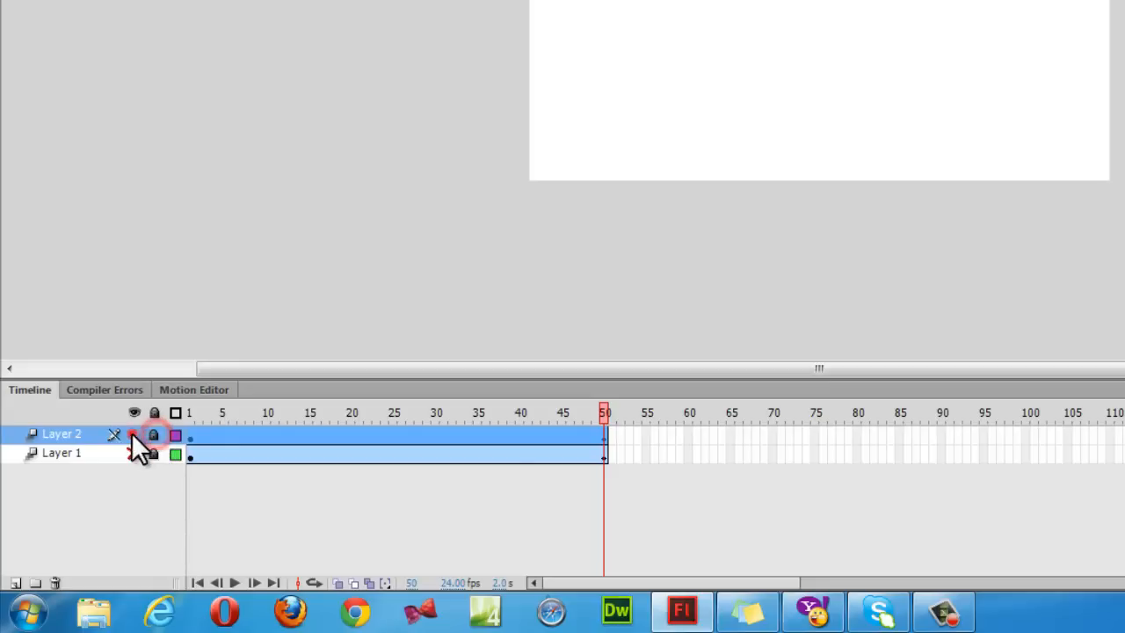
left_click(15, 583)
left_click(194, 436)
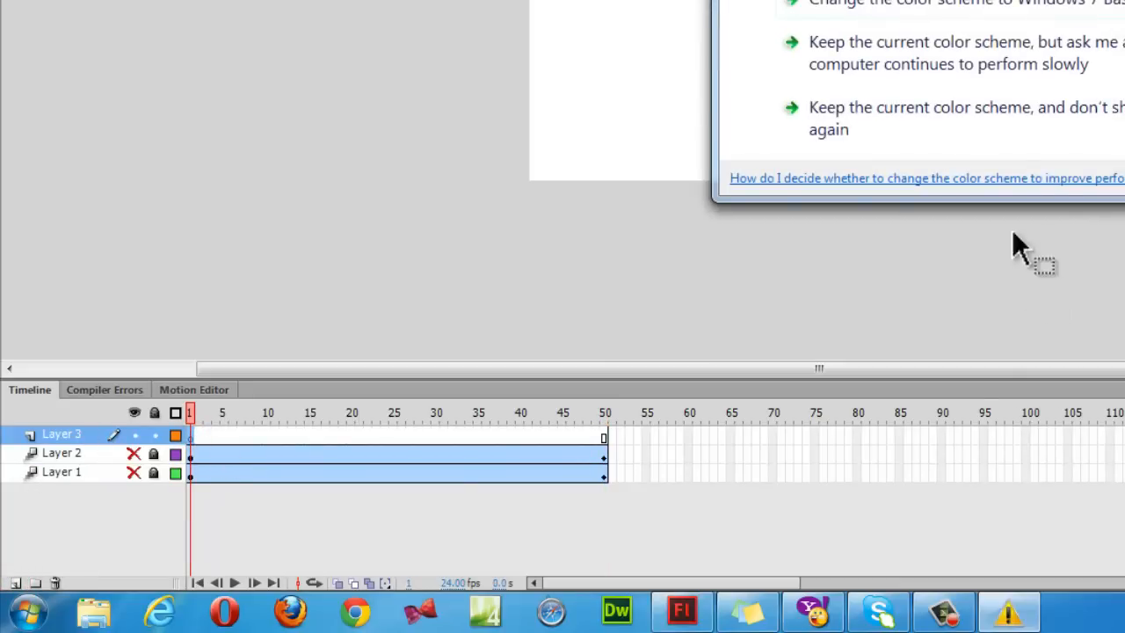
left_click(1010, 120)
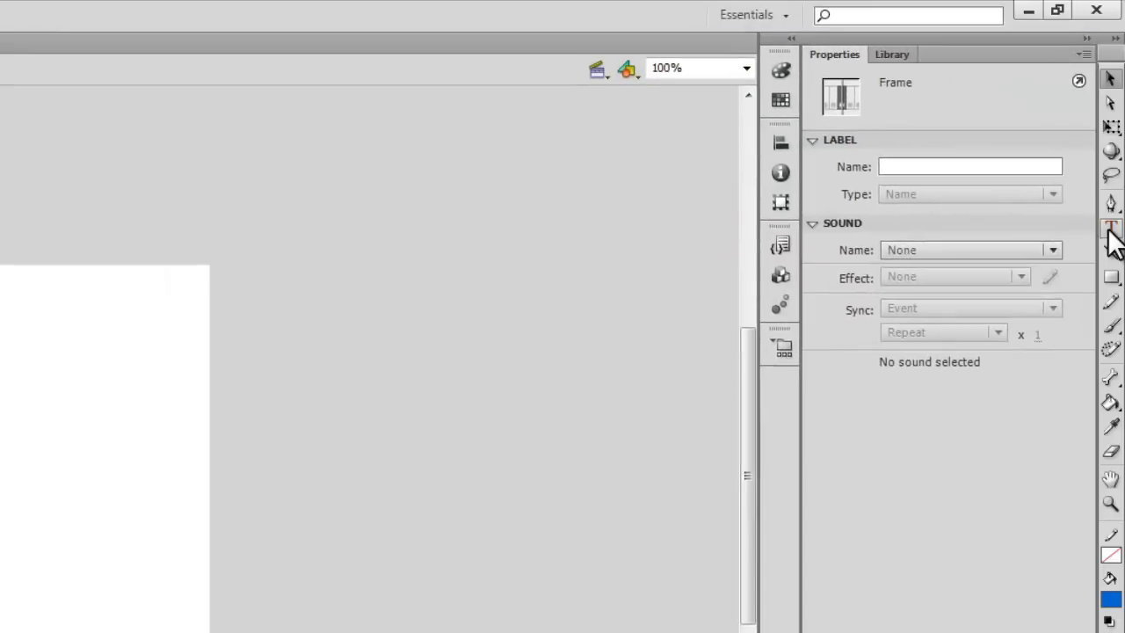
Step: Add the text "professional cs 6" on Layer 3 in the pasteboard area left of the stage
left_click(1110, 230)
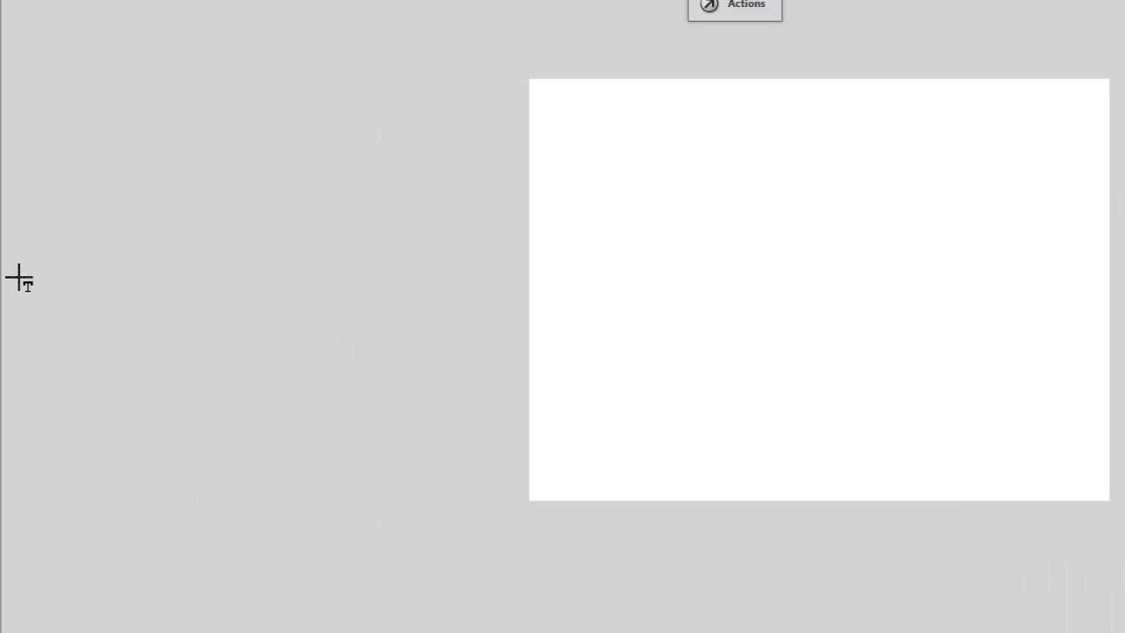
left_click(19, 277)
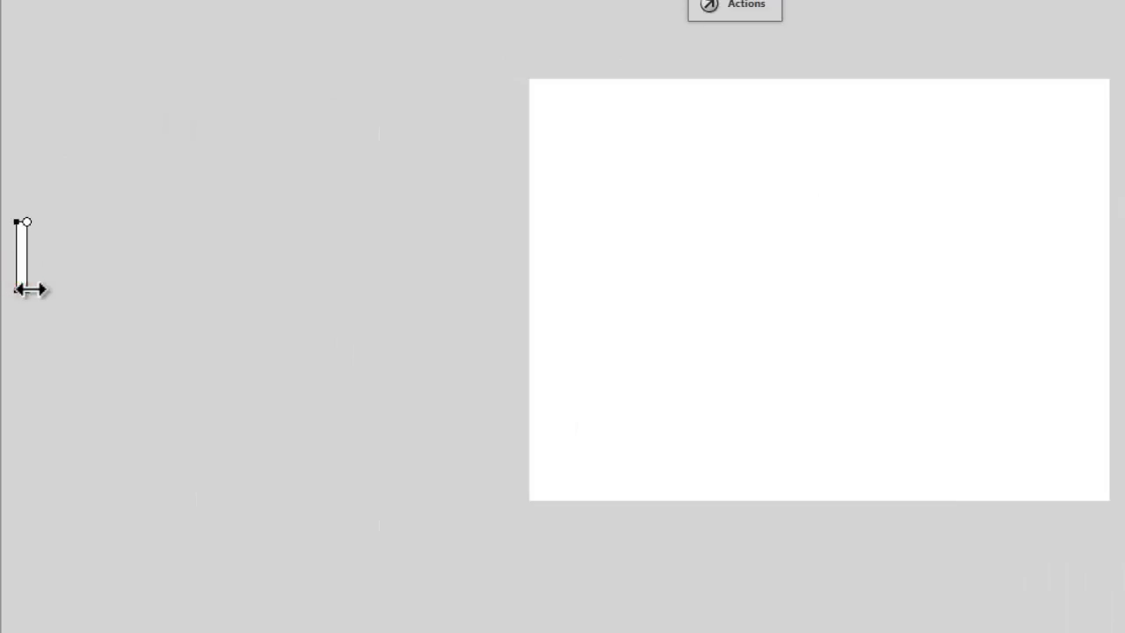
type("pro")
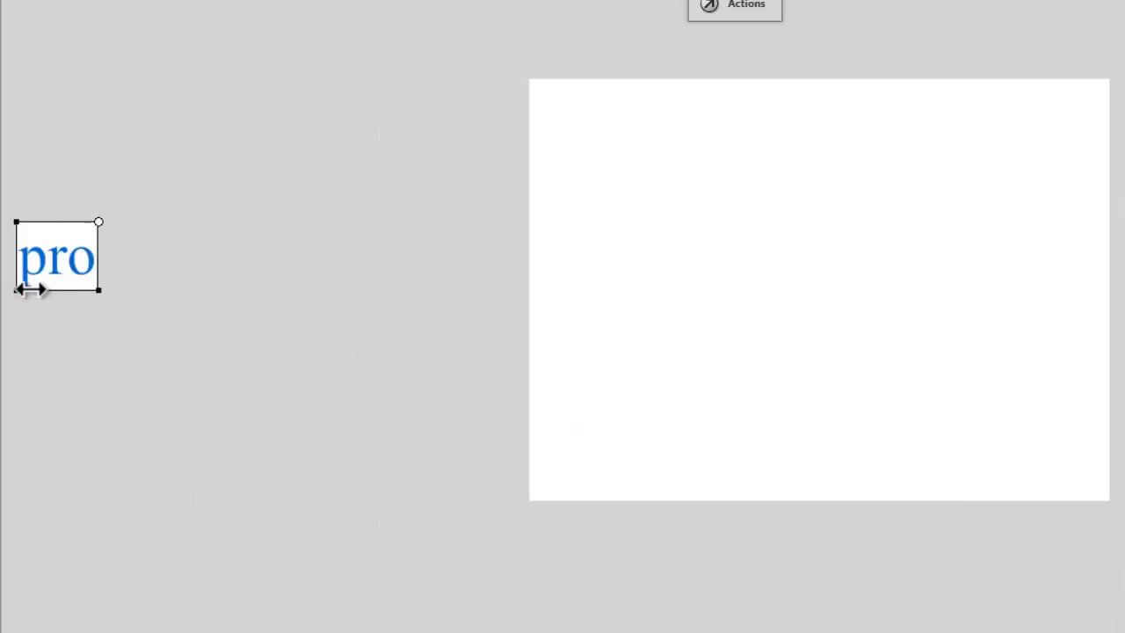
type("fessiona")
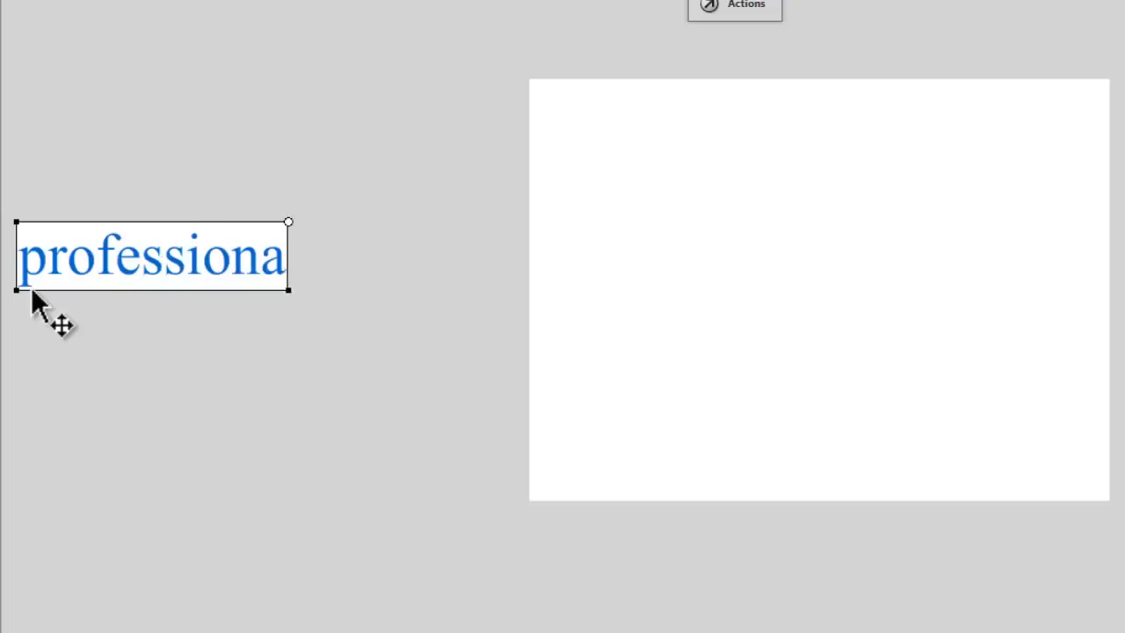
type("l cs 6")
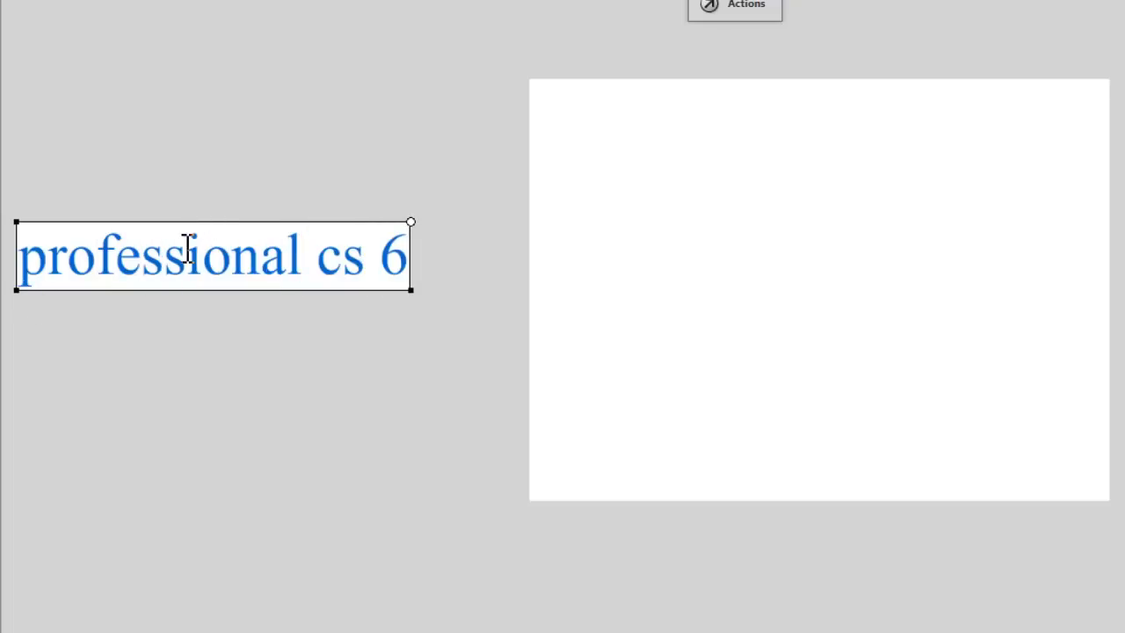
key("Escape")
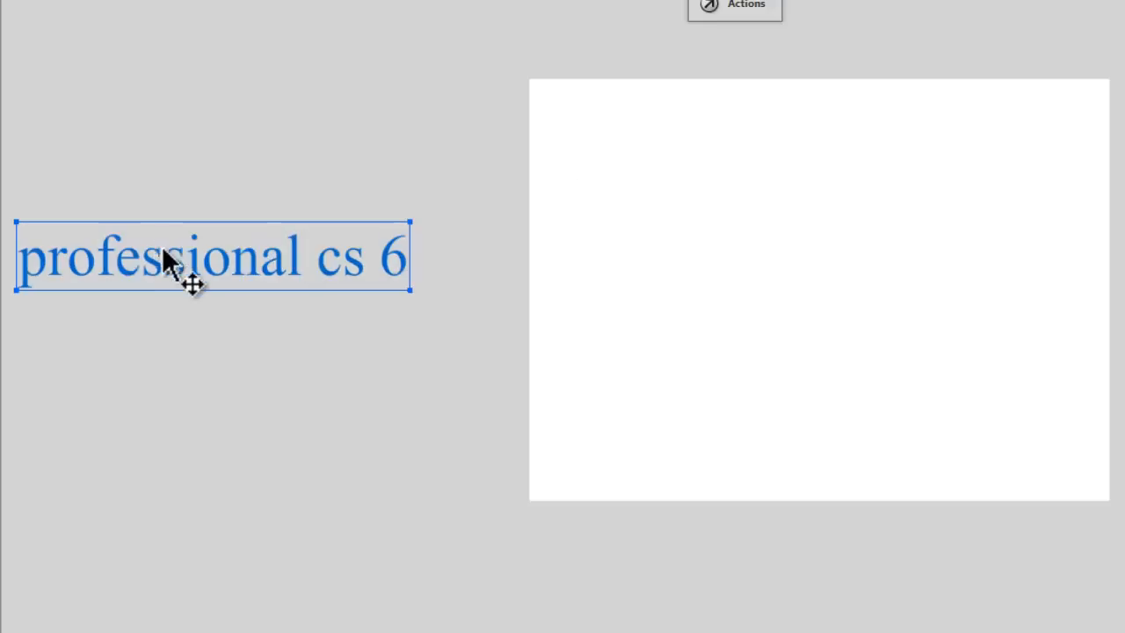
Step: Convert the "professional cs 6" text to a movie clip symbol named Symbol 3
right_click(175, 255)
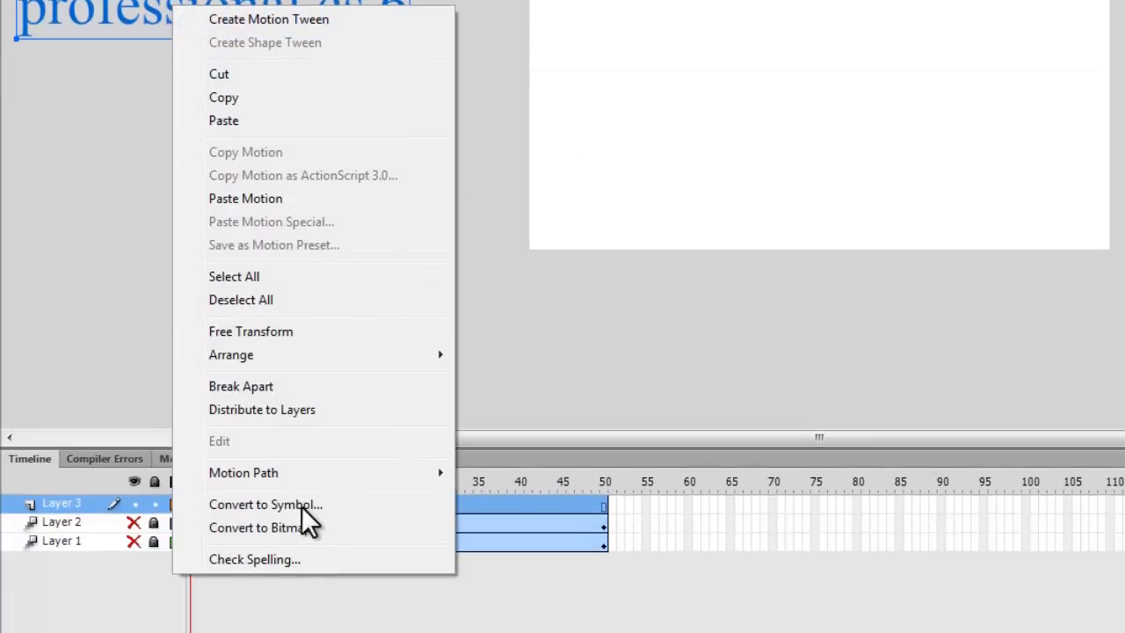
left_click(290, 505)
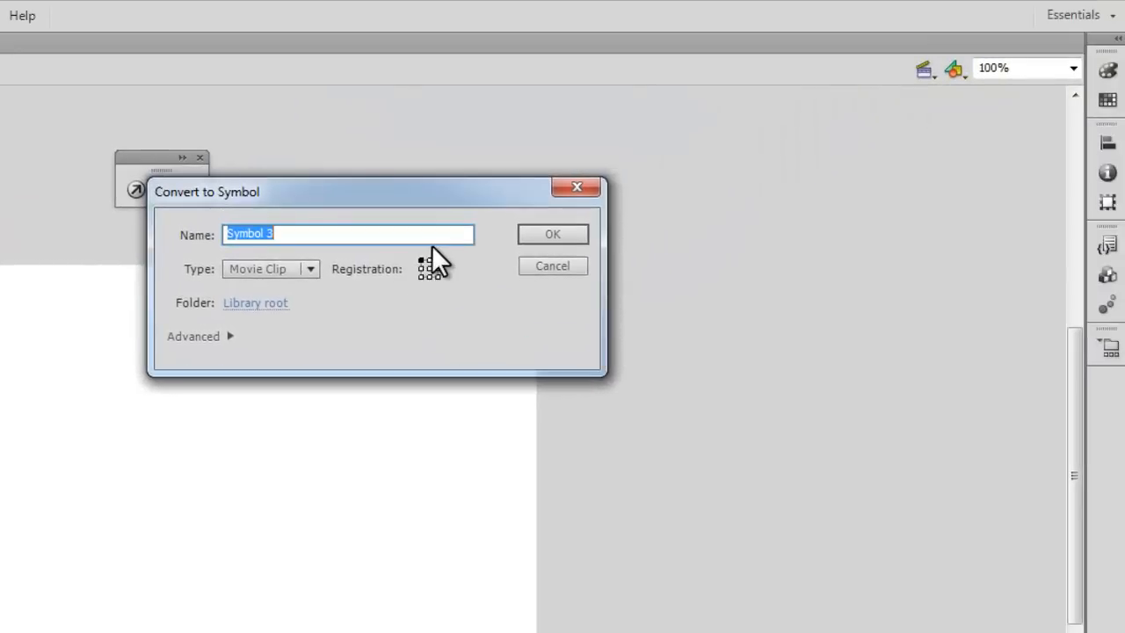
left_click(254, 269)
left_click(255, 269)
left_click(578, 235)
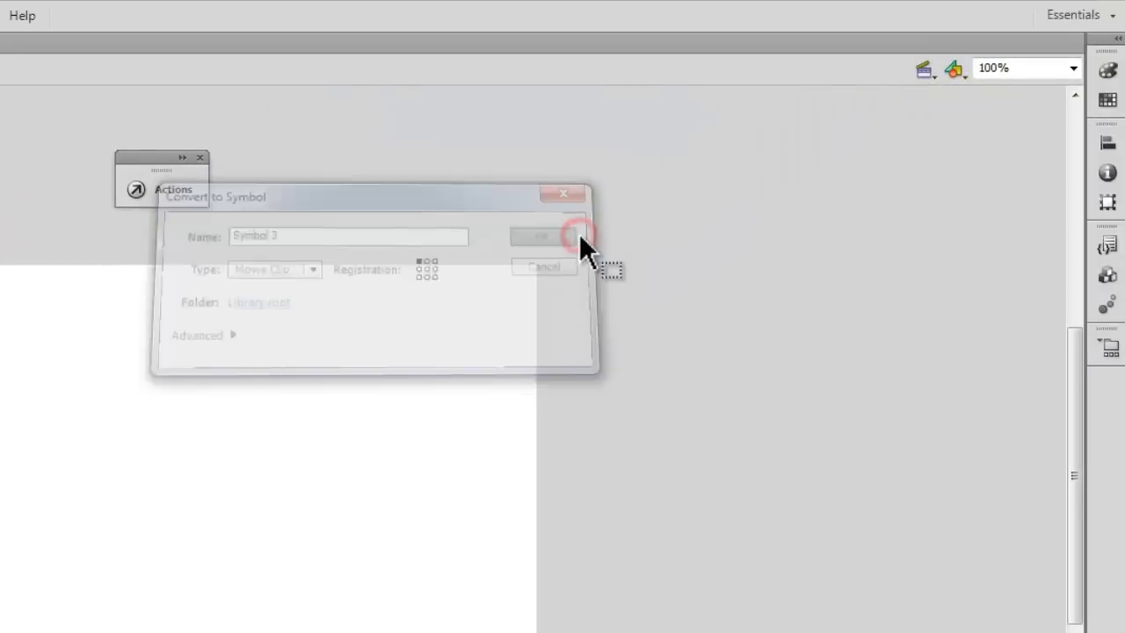
Step: Center the "professional cs 6" symbol vertically relative to the stage and set its X position to -400
left_click(1108, 145)
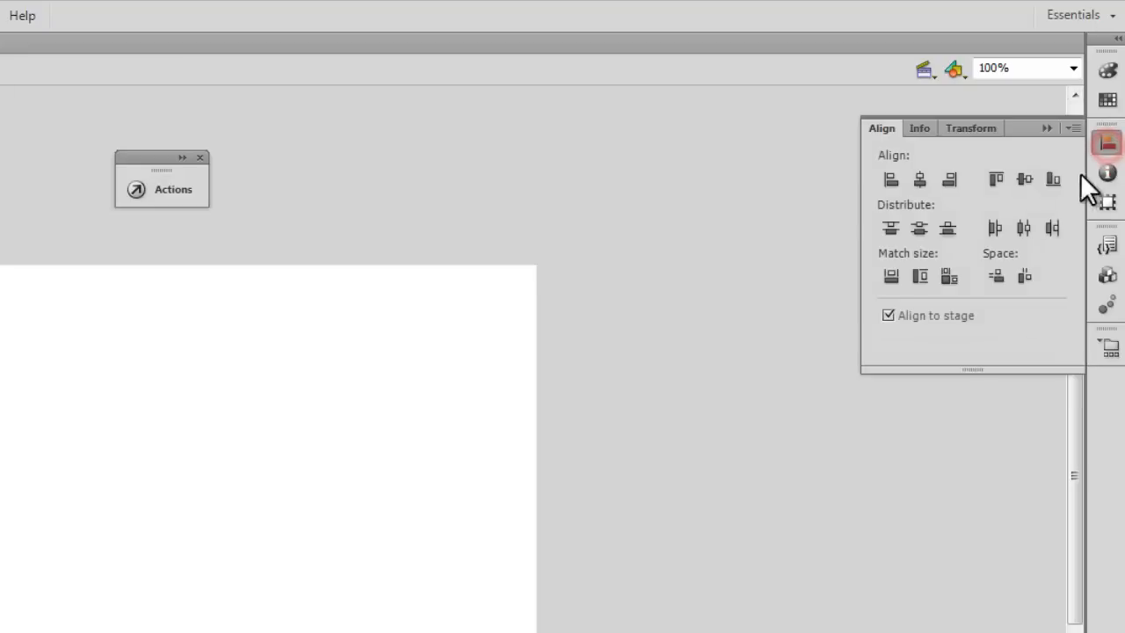
left_click(1026, 178)
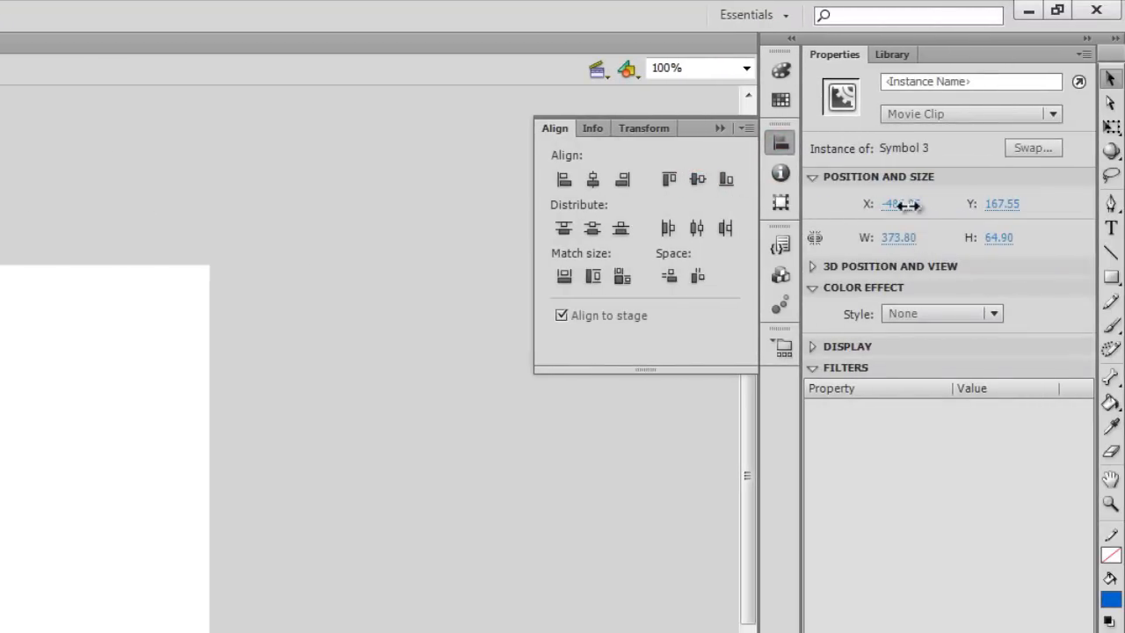
left_click(906, 204)
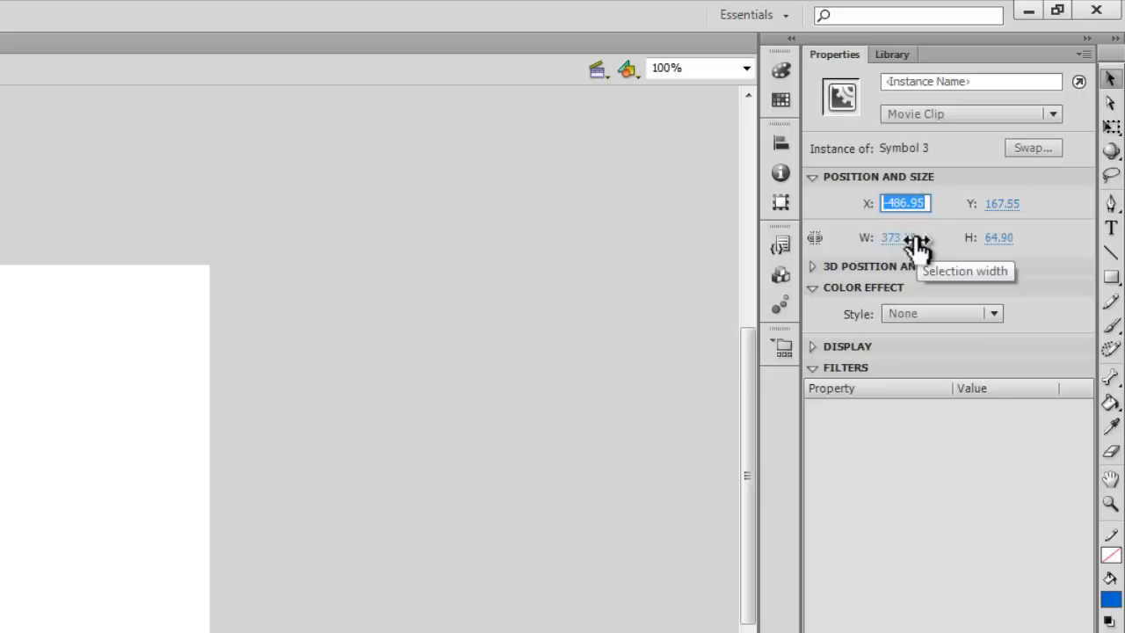
type("-400")
key("Return")
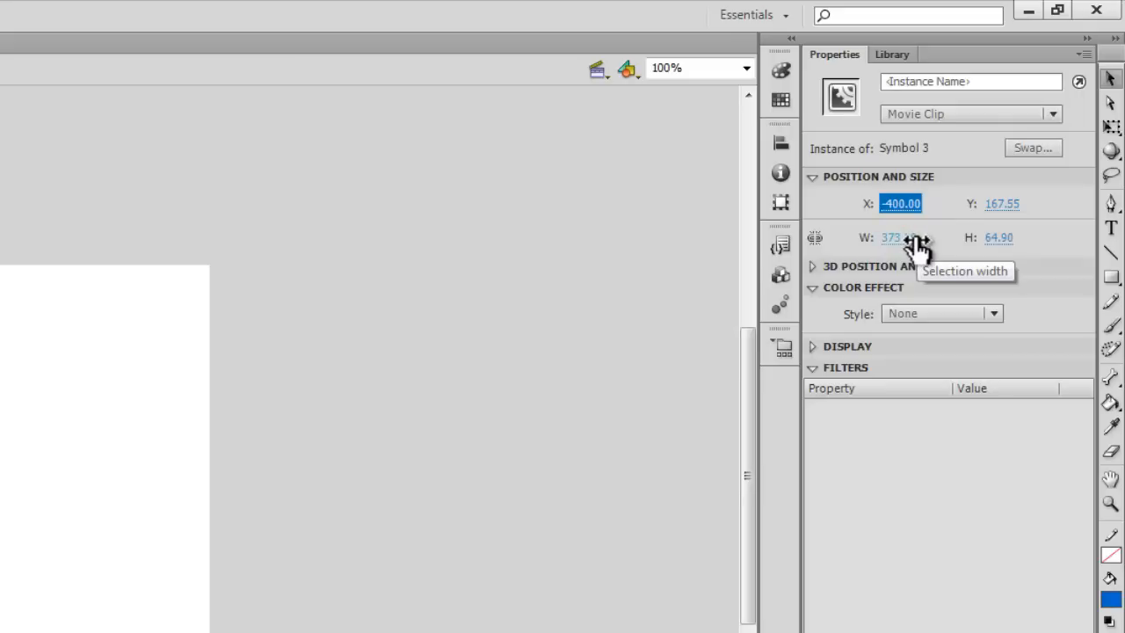
Step: Set the "professional cs 6" symbol's X position to -450 and paste the copied motion onto it
left_click(904, 203)
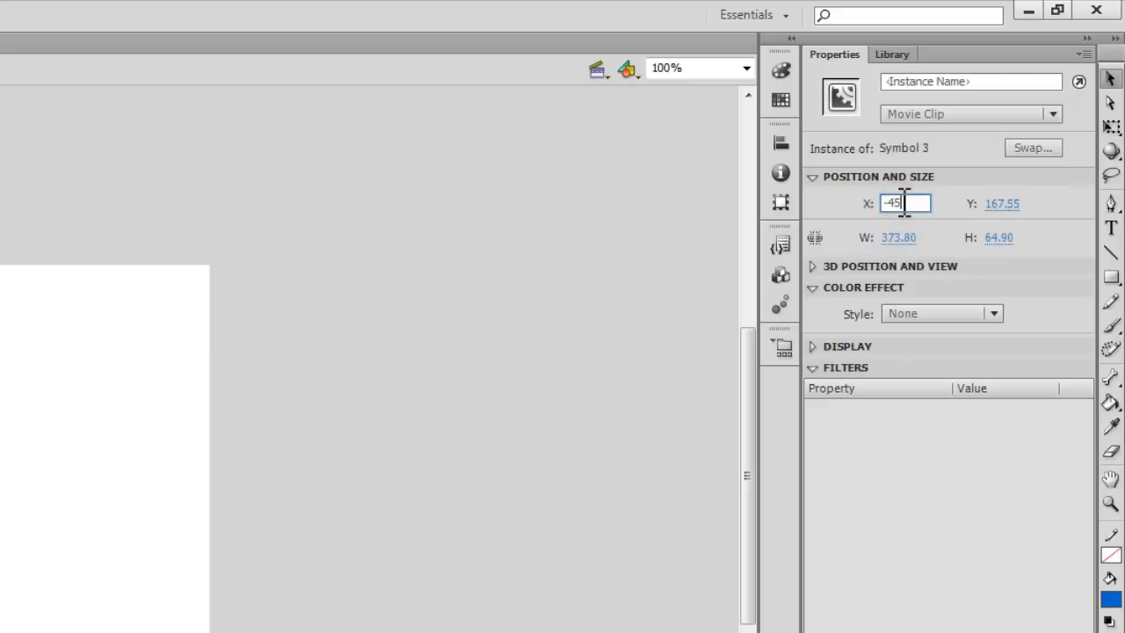
type("-450")
key("Return")
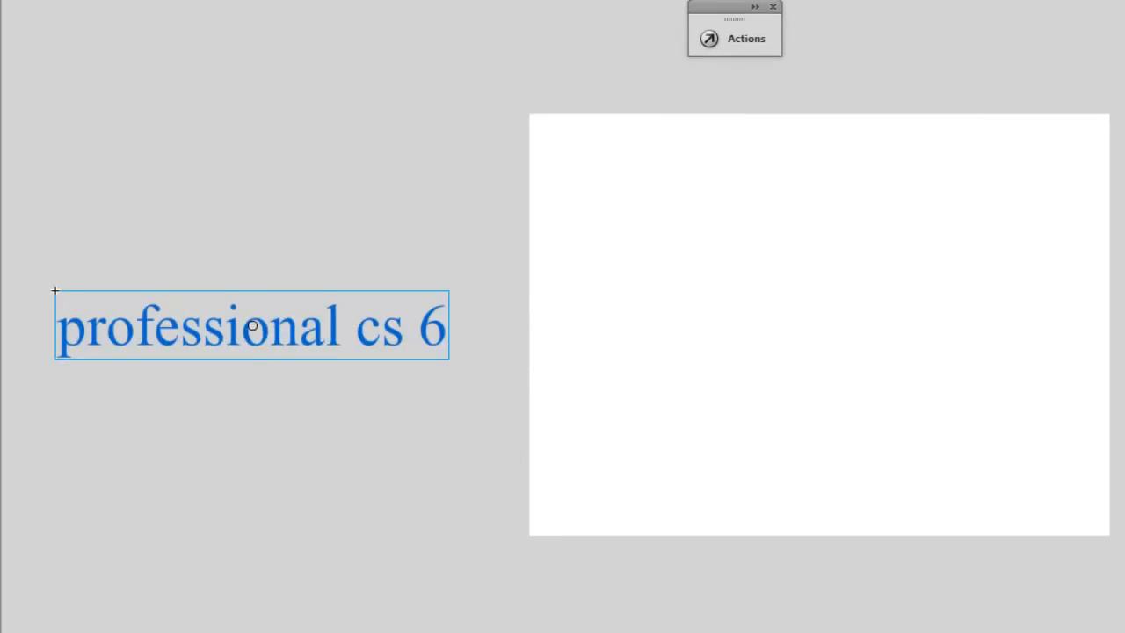
right_click(251, 332)
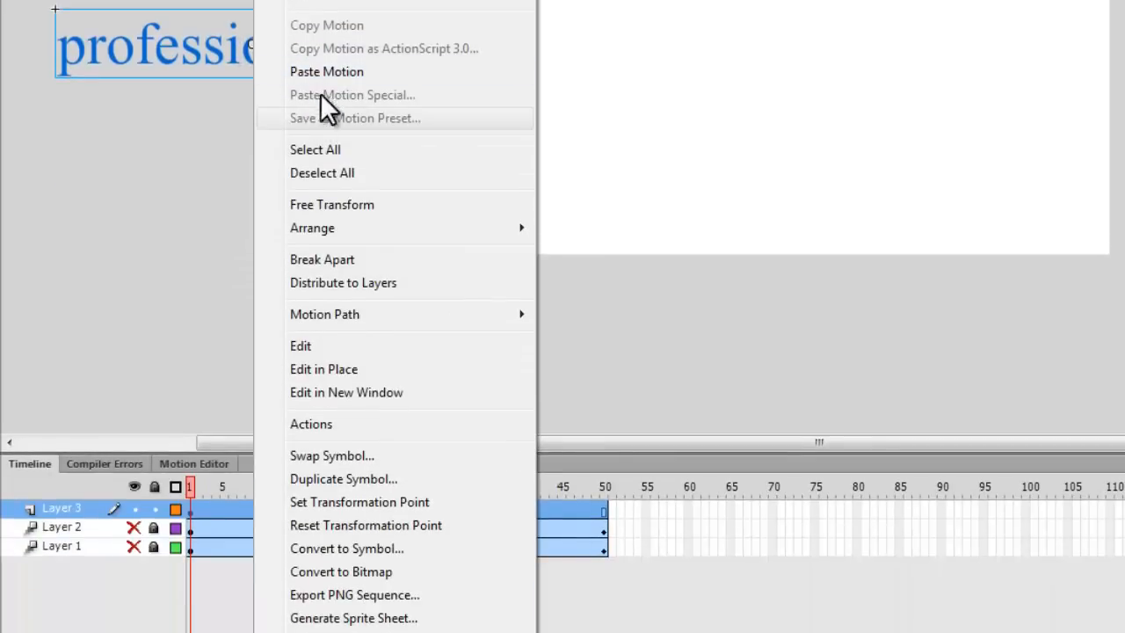
left_click(329, 71)
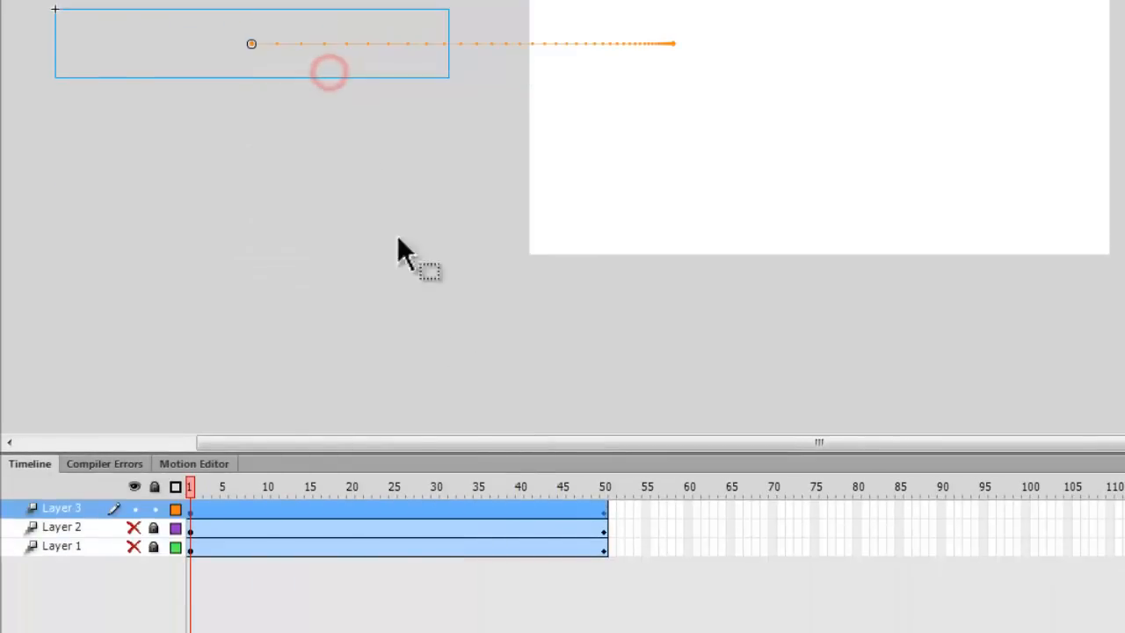
Step: At the last frame of the Layer 3 tween, center the "professional cs 6" symbol horizontally on the stage
left_click_drag(193, 480, 616, 471)
left_click(752, 65)
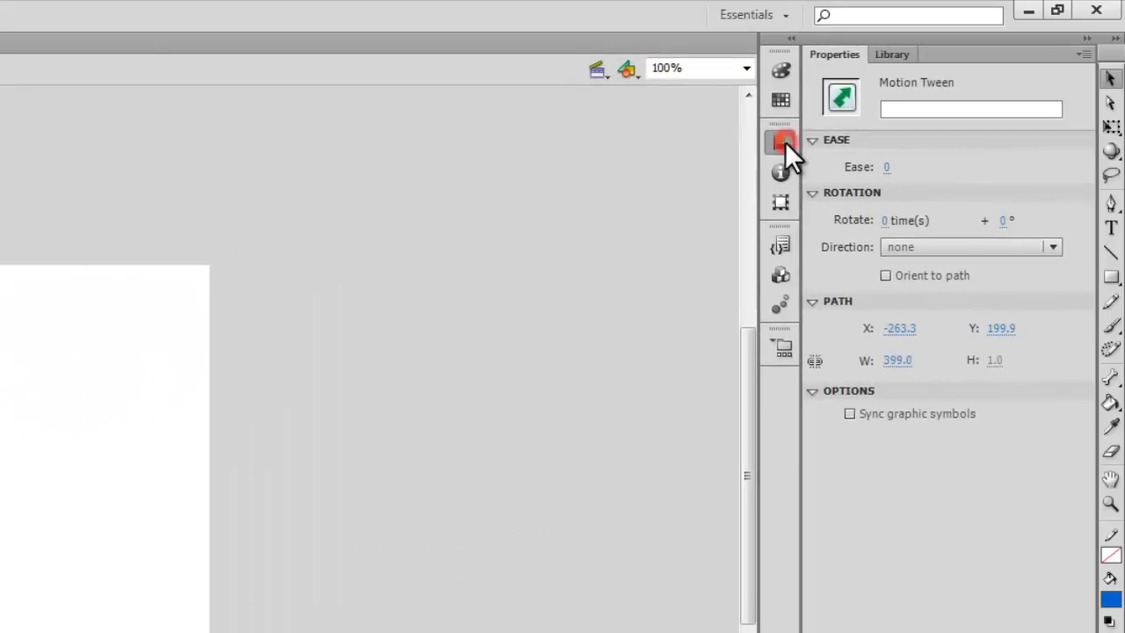
left_click(783, 143)
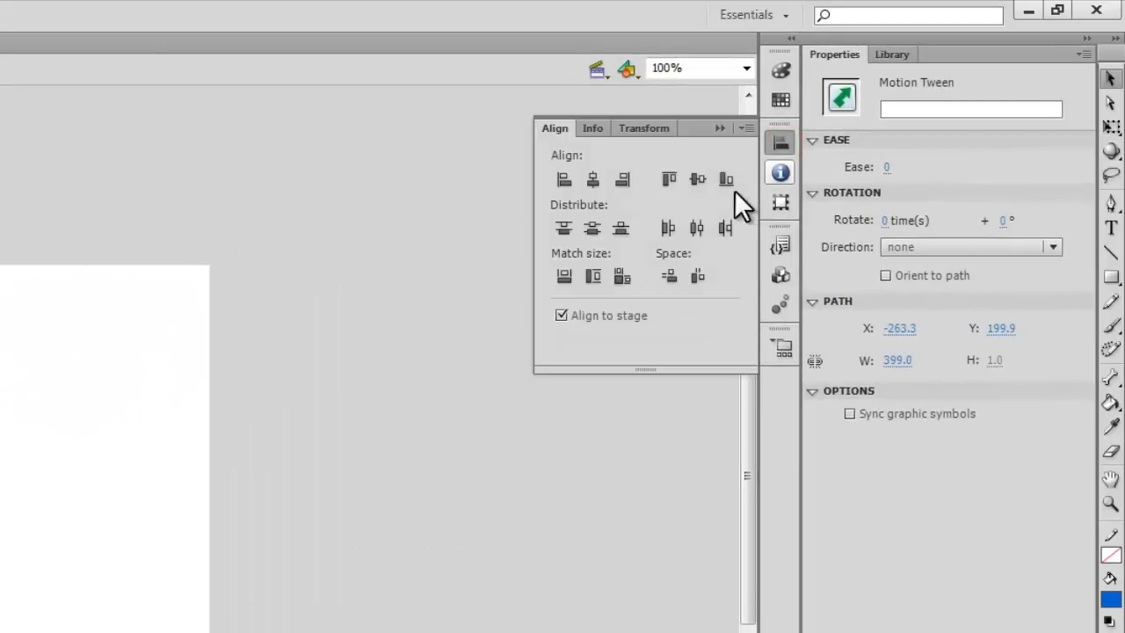
left_click(600, 182)
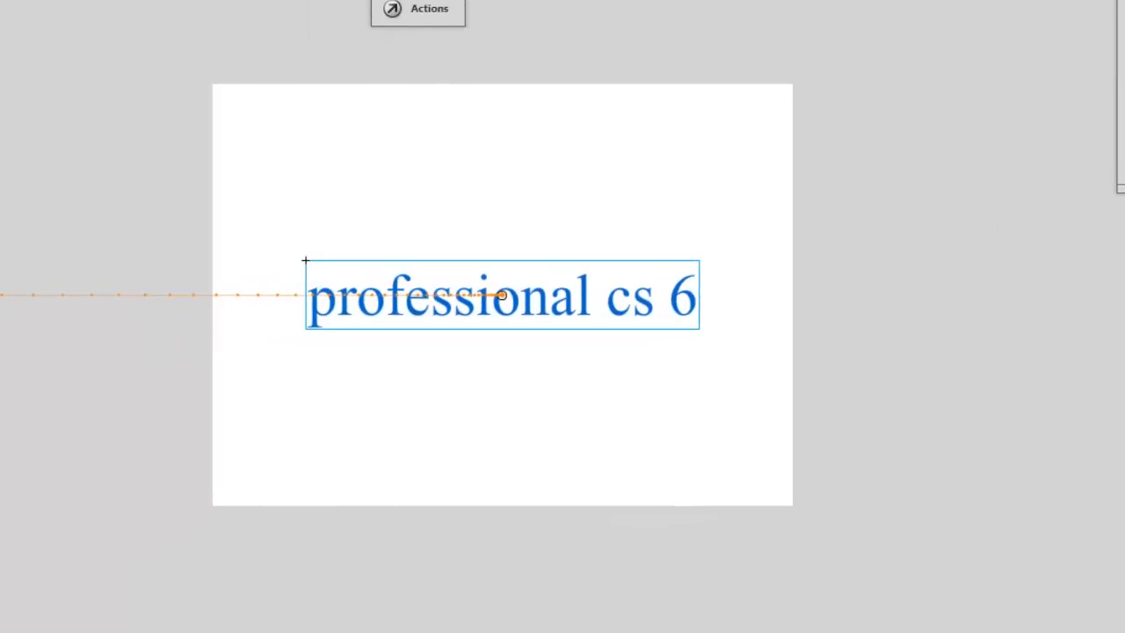
Step: Return to frame 1 and test the movie with all three text animations, closing the preview when done
left_click_drag(532, 576, 41, 473)
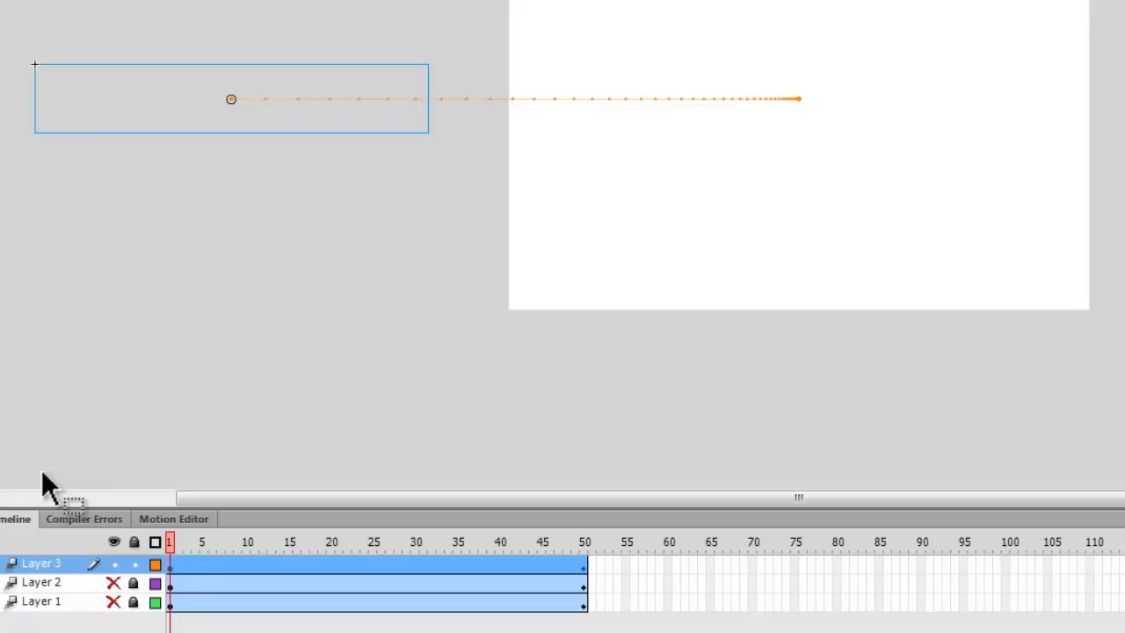
key("ctrl+Return")
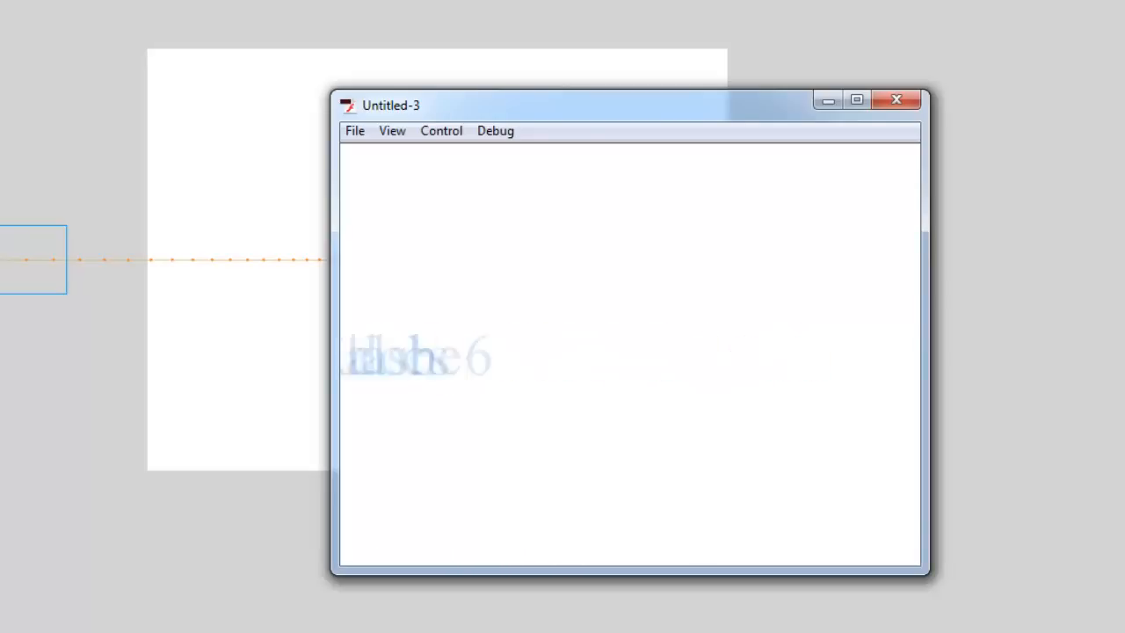
left_click(913, 100)
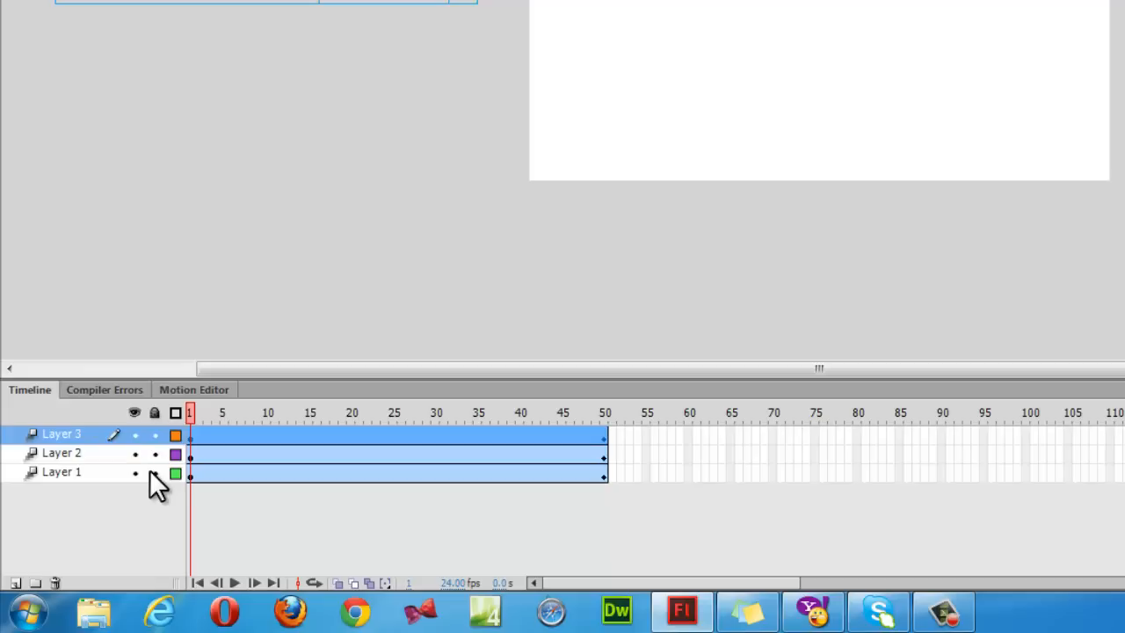
Step: Shift the Layer 2 tween span to frames 51–100 and the Layer 3 tween span to frames 101–150
left_click(60, 450)
left_click_drag(211, 452, 639, 457)
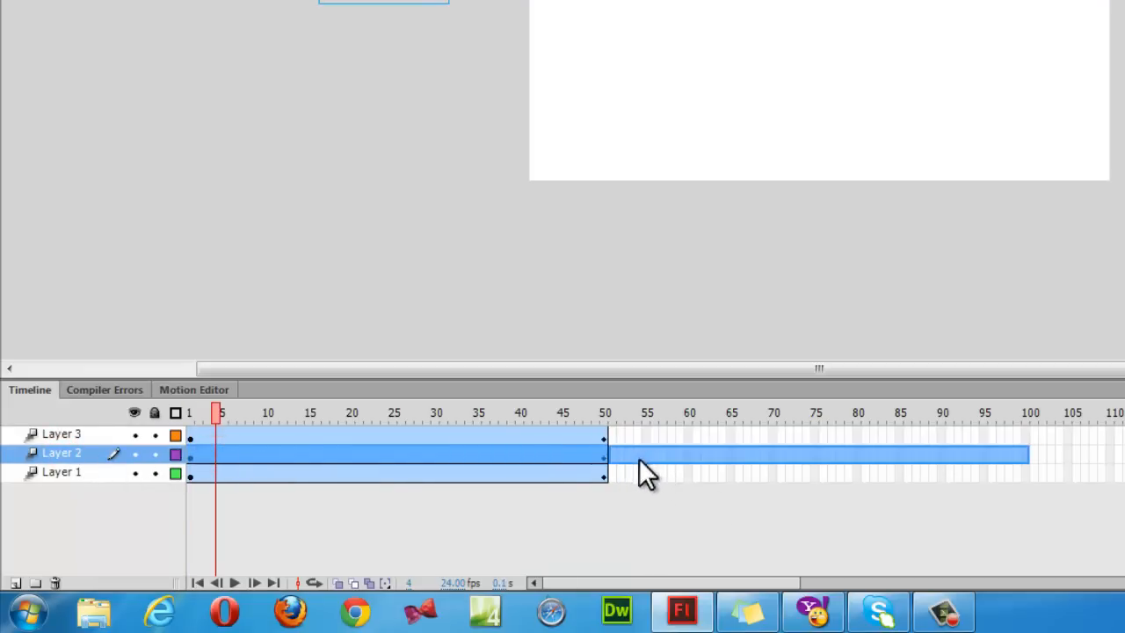
left_click(60, 433)
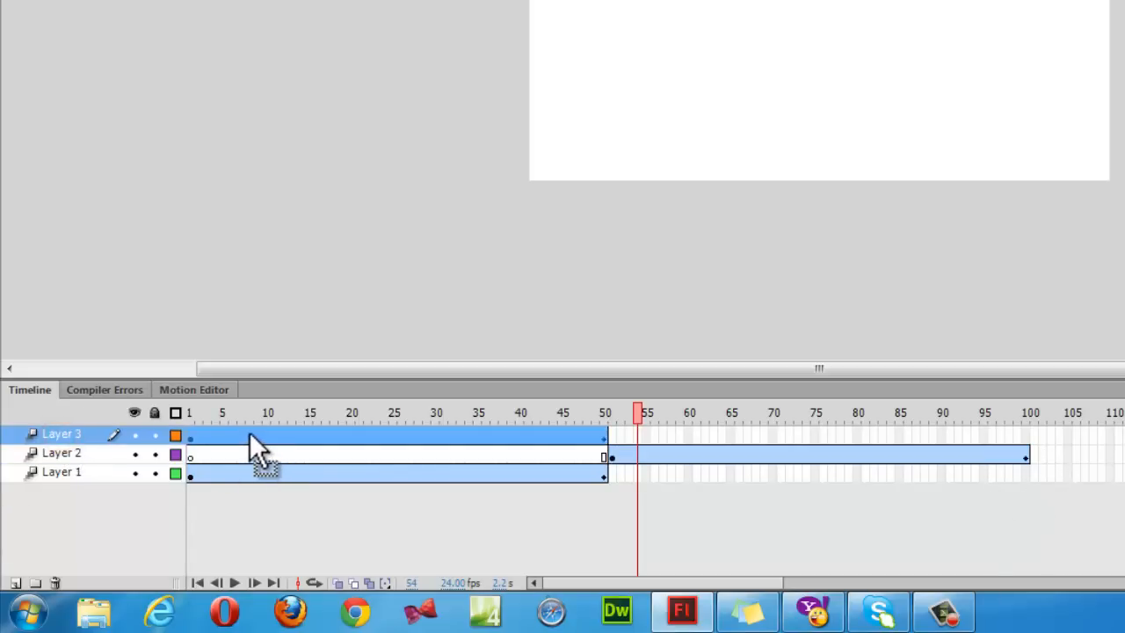
left_click_drag(249, 431, 1096, 427)
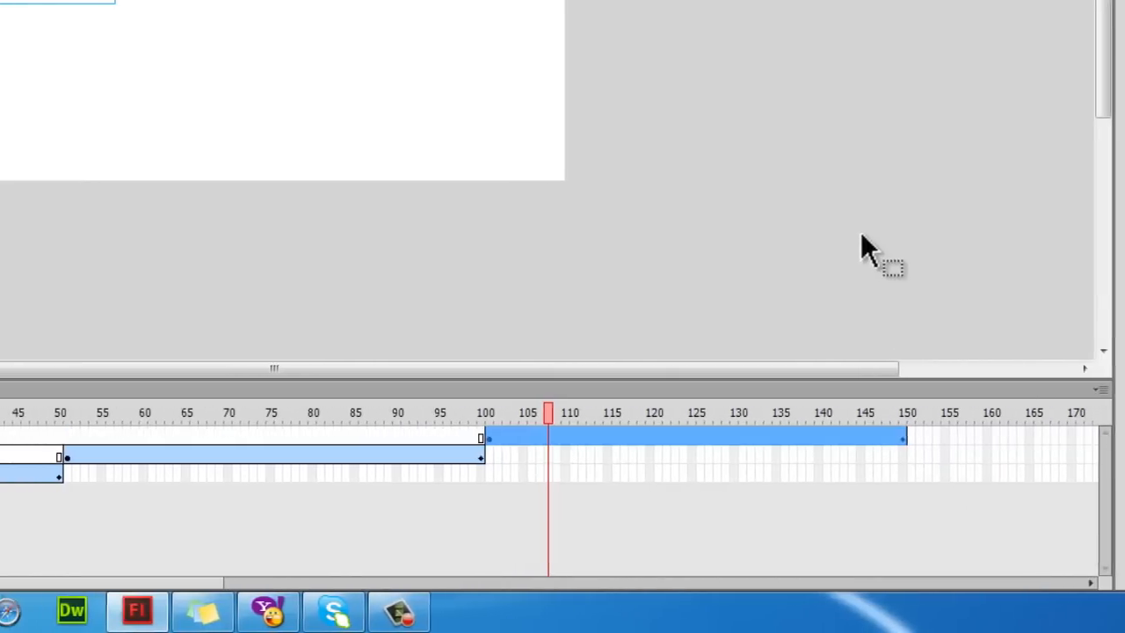
Step: Test the movie to preview the three text animations playing one after another
key("ctrl+Return")
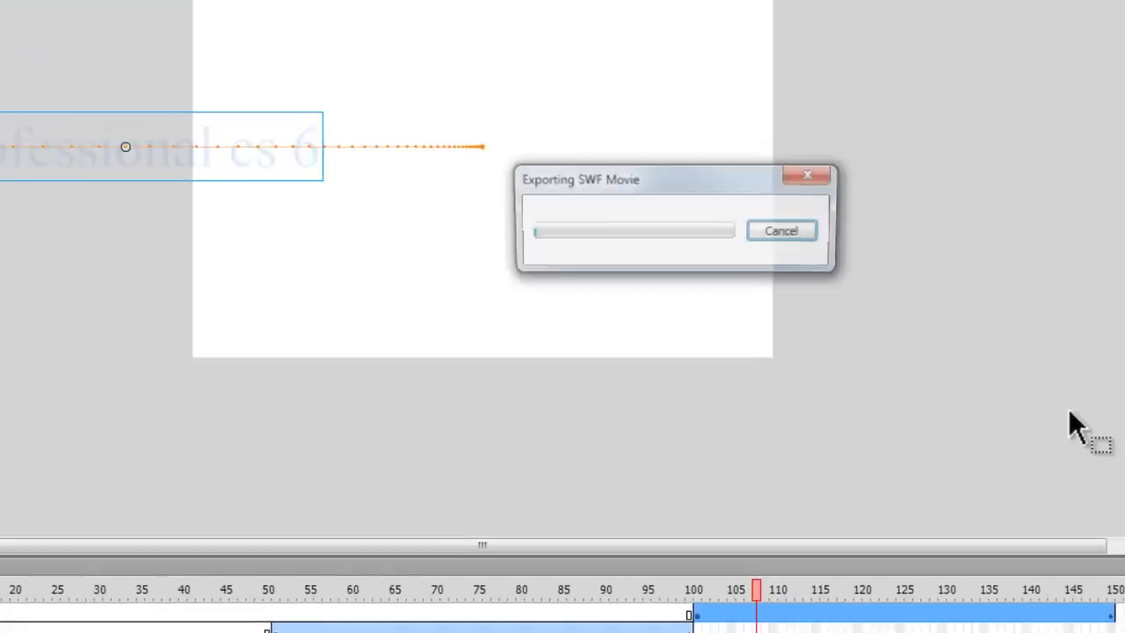